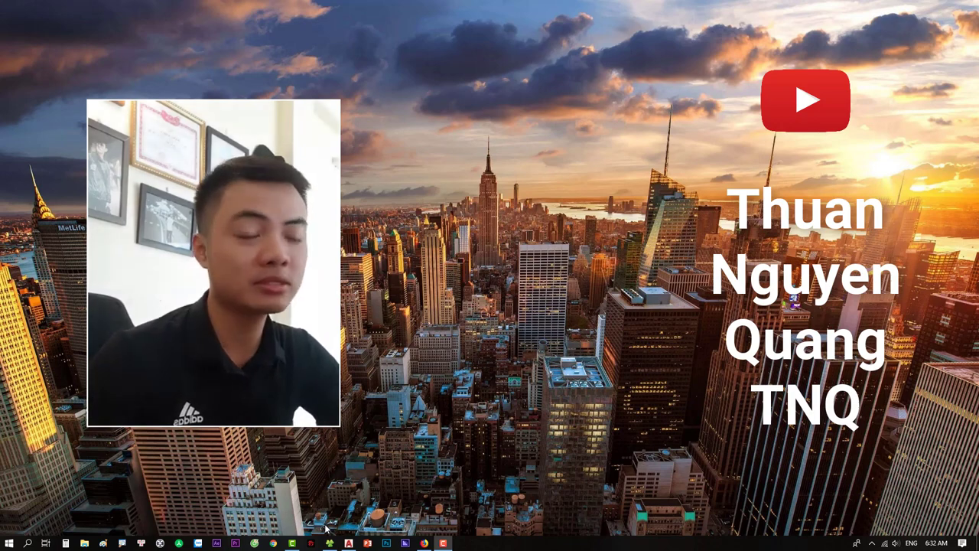
- Open a new tabbed file manager window showing This PC
{"action": "mouse_move", "coordinate": [328, 543]}
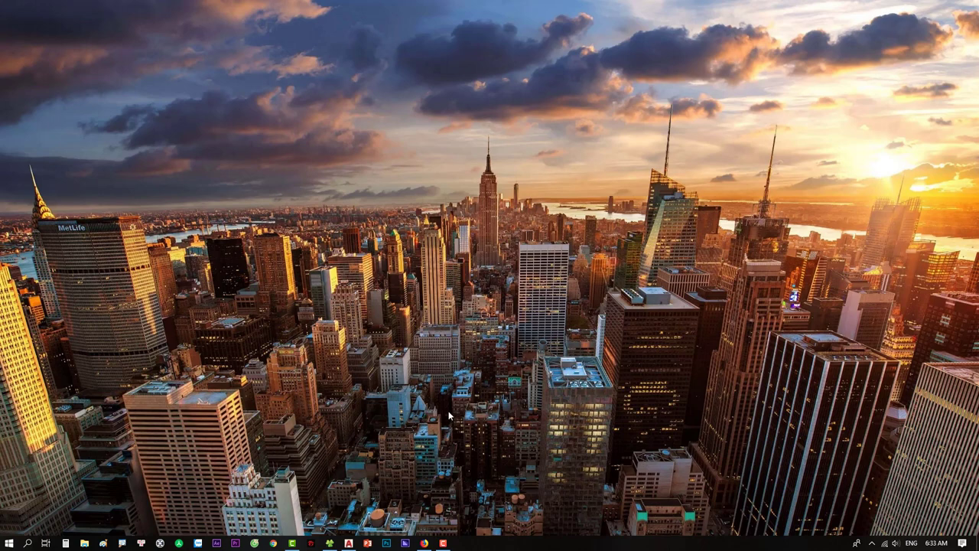
{"action": "left_click", "coordinate": [329, 543]}
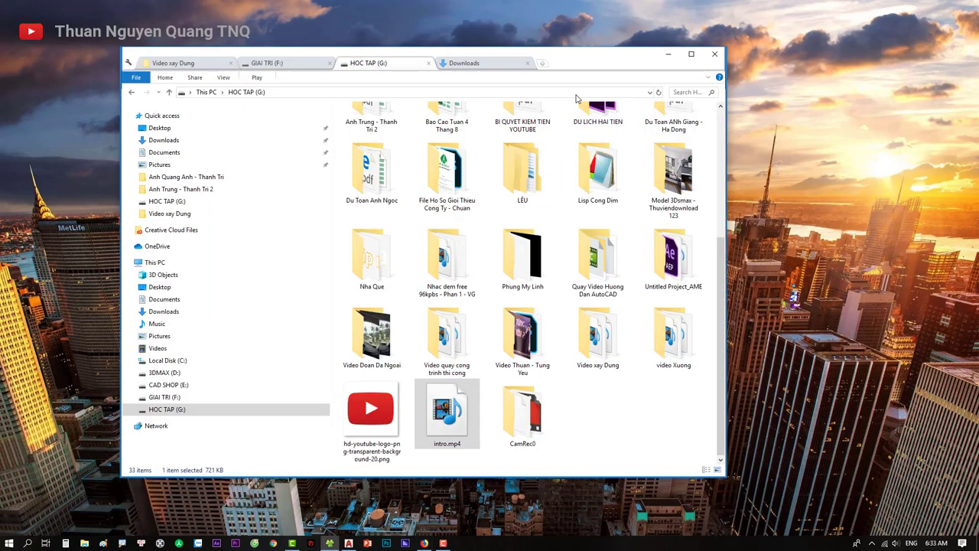
{"action": "left_click", "coordinate": [328, 542]}
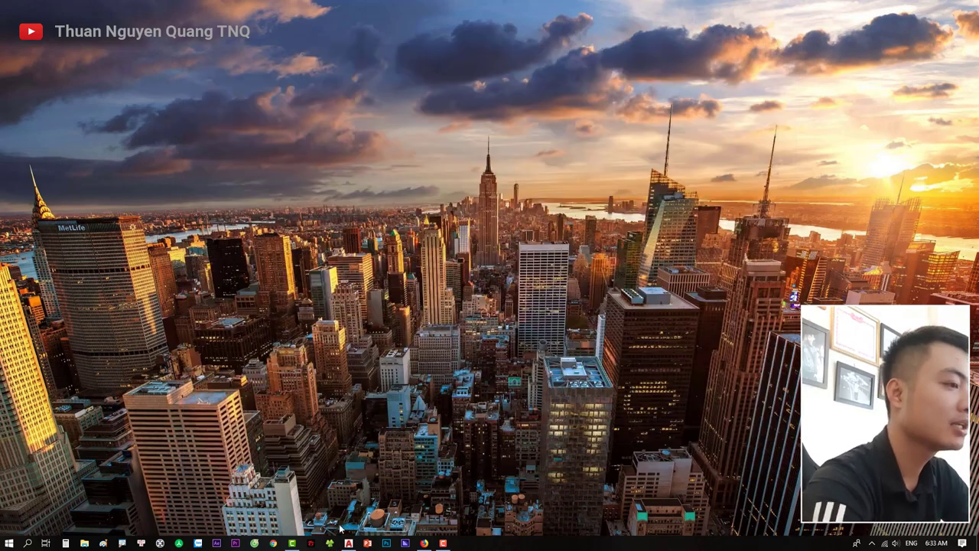
{"action": "left_click", "coordinate": [329, 542]}
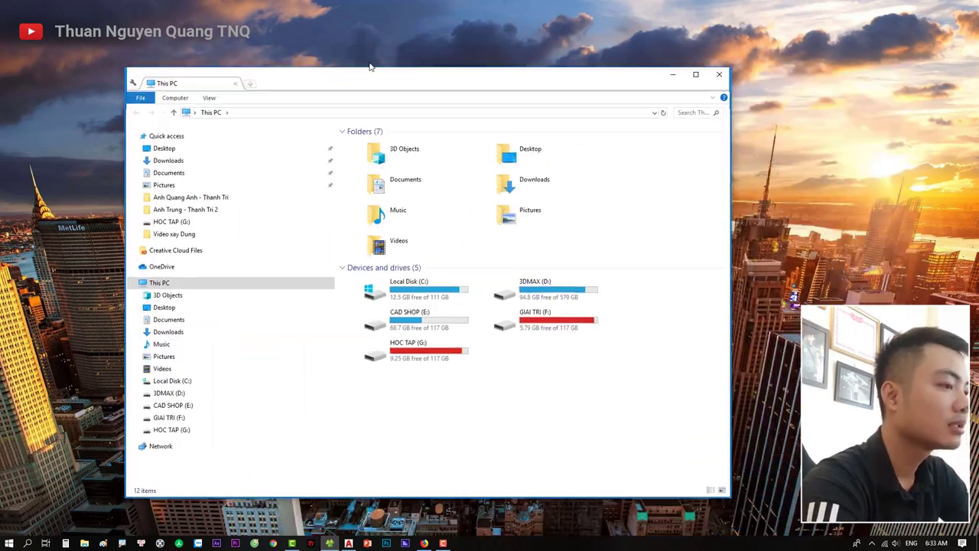
- Maximize the This PC window, restore it to its smaller size and reposition it on the desktop
{"action": "left_click_drag", "start_coordinate": [369, 69], "coordinate": [449, 50]}
{"action": "left_click", "coordinate": [778, 58]}
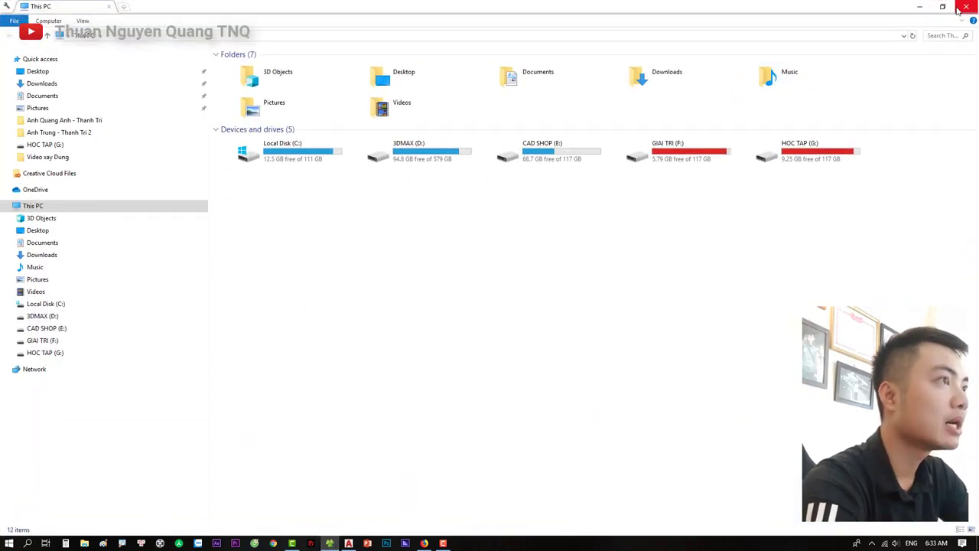
{"action": "left_click", "coordinate": [936, 16]}
{"action": "left_click_drag", "start_coordinate": [689, 62], "coordinate": [616, 64]}
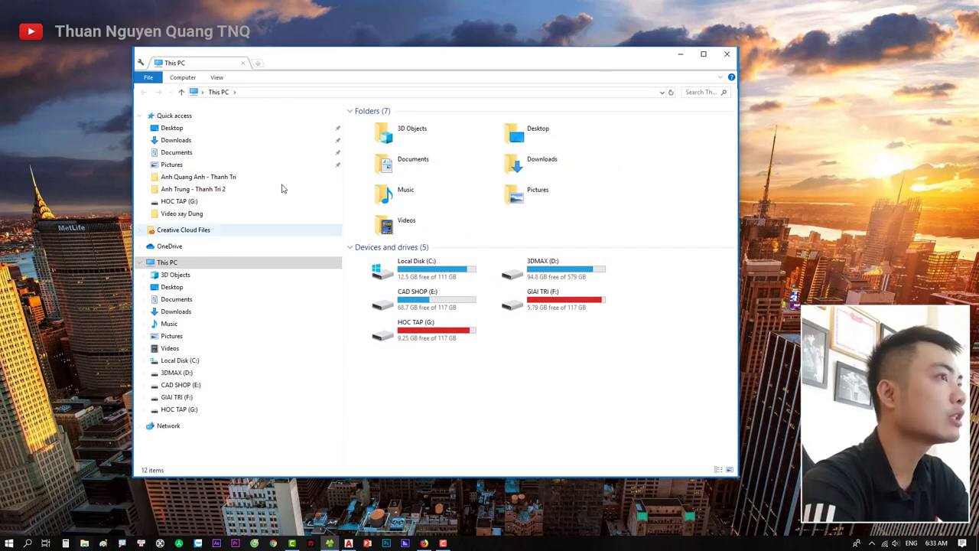
{"action": "left_click_drag", "start_coordinate": [469, 71], "coordinate": [428, 72]}
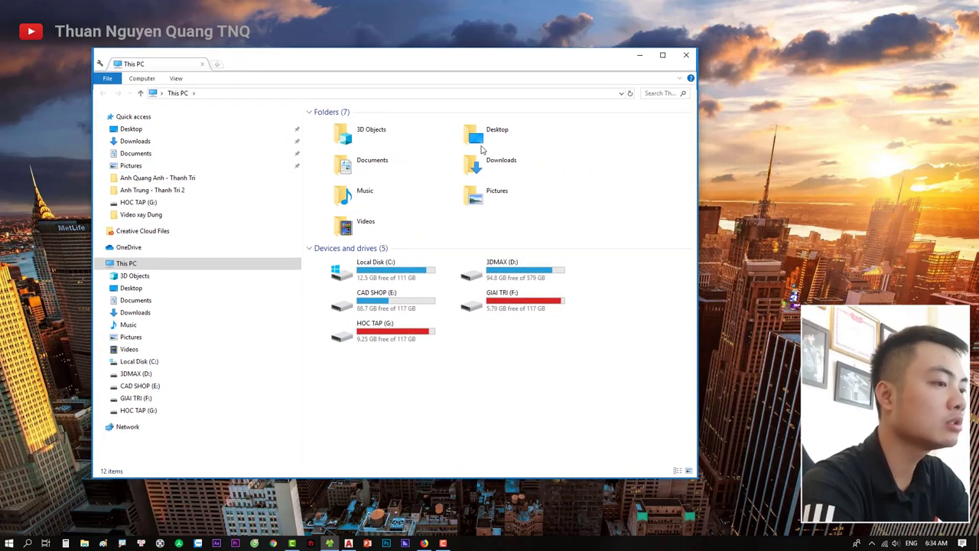
- Browse to the CAD SHOP (E:) drive and open another File Explorer window as a second tab
{"action": "left_click", "coordinate": [136, 375]}
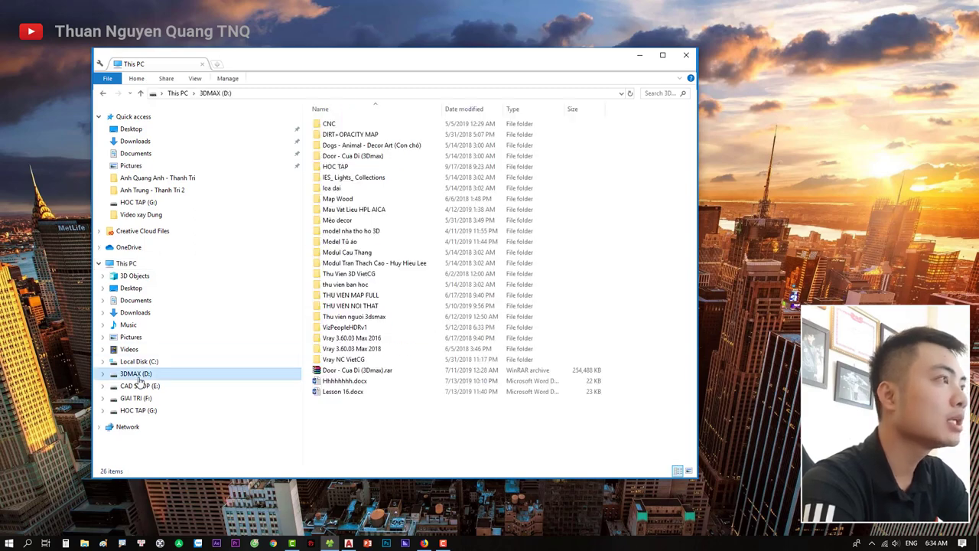
{"action": "left_click", "coordinate": [140, 386]}
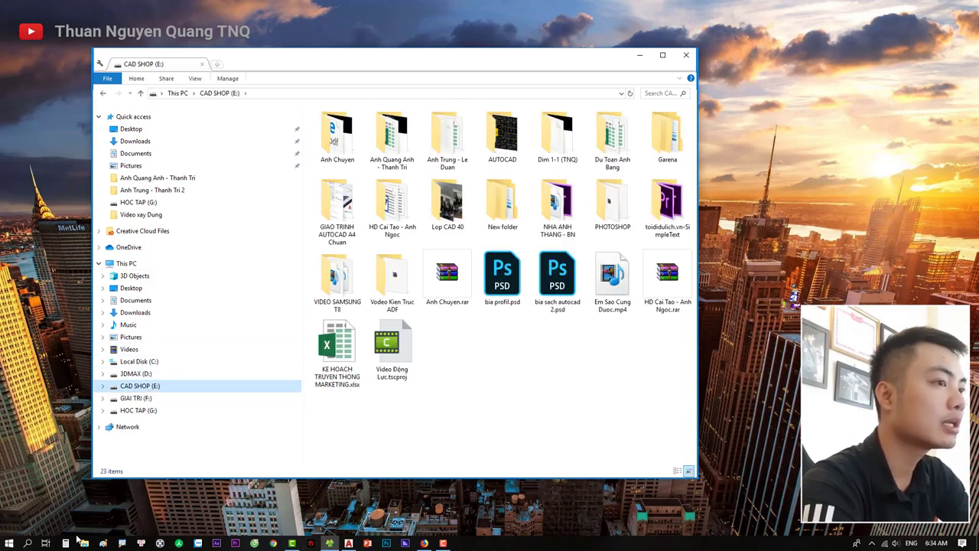
{"action": "right_click", "coordinate": [85, 543]}
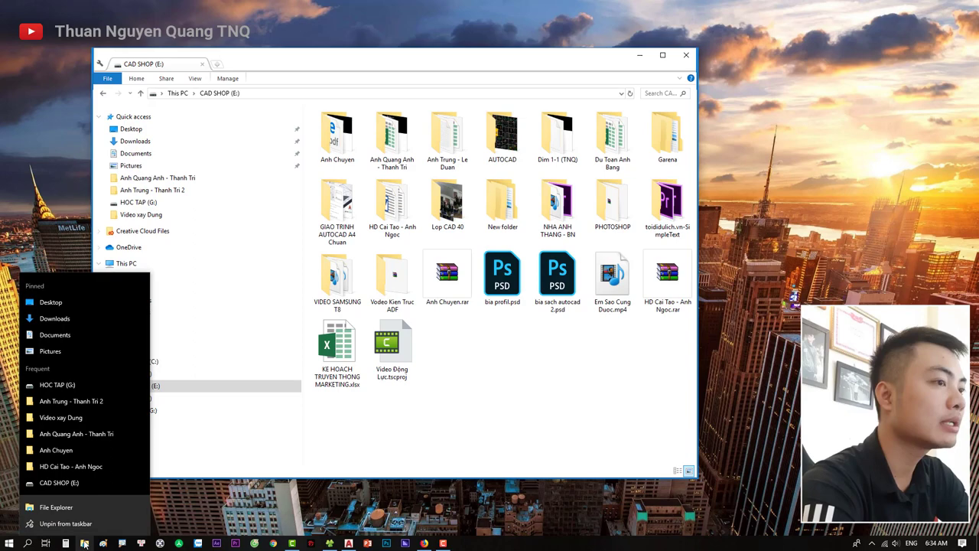
{"action": "left_click", "coordinate": [57, 508]}
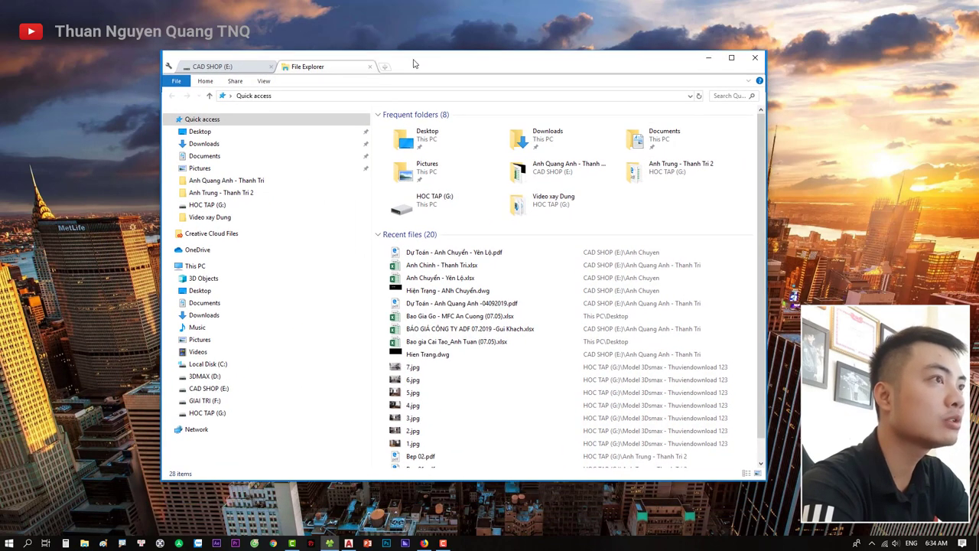
- Move the CAD SHOP (E:) tab behind the File Explorer tab and view both tabs in turn
{"action": "left_click", "coordinate": [247, 69]}
{"action": "left_click_drag", "start_coordinate": [247, 70], "coordinate": [287, 71]}
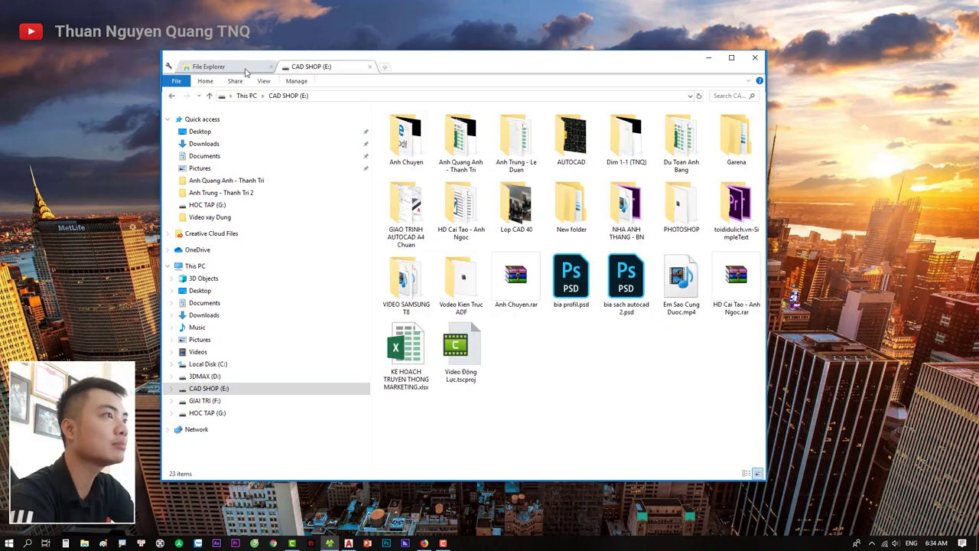
{"action": "left_click", "coordinate": [256, 69]}
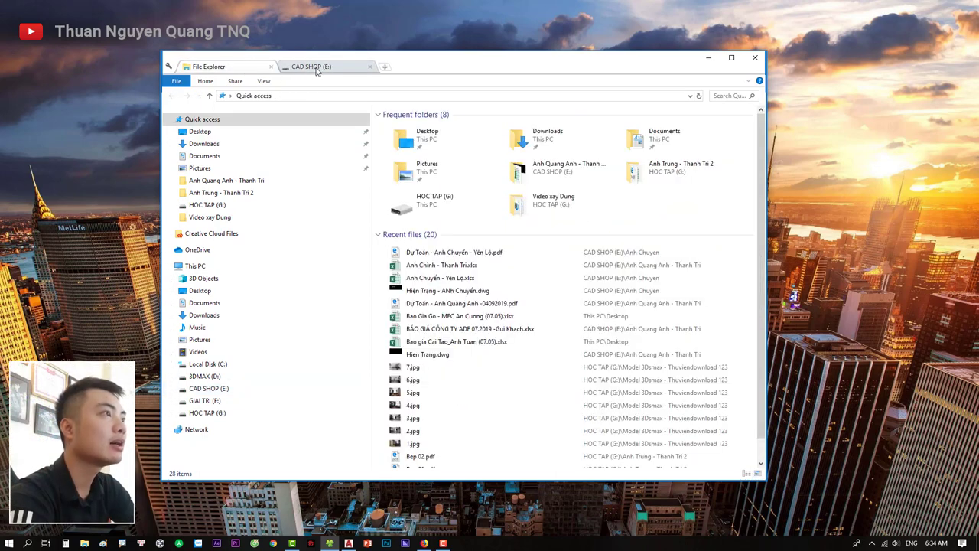
{"action": "left_click", "coordinate": [319, 71]}
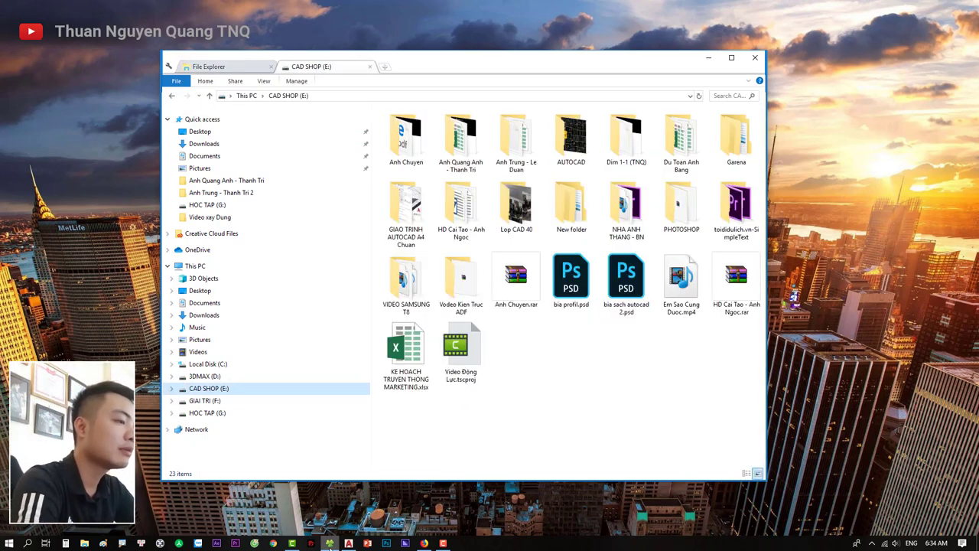
- Switch back and forth between the File Explorer and CAD SHOP (E:) tabs to compare their contents
{"action": "mouse_move", "coordinate": [330, 544]}
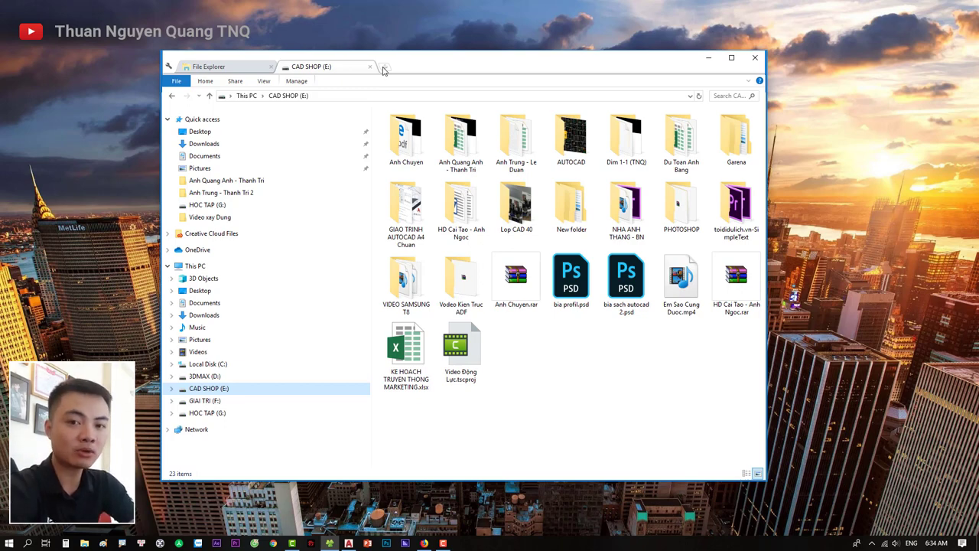
{"action": "left_click", "coordinate": [233, 70]}
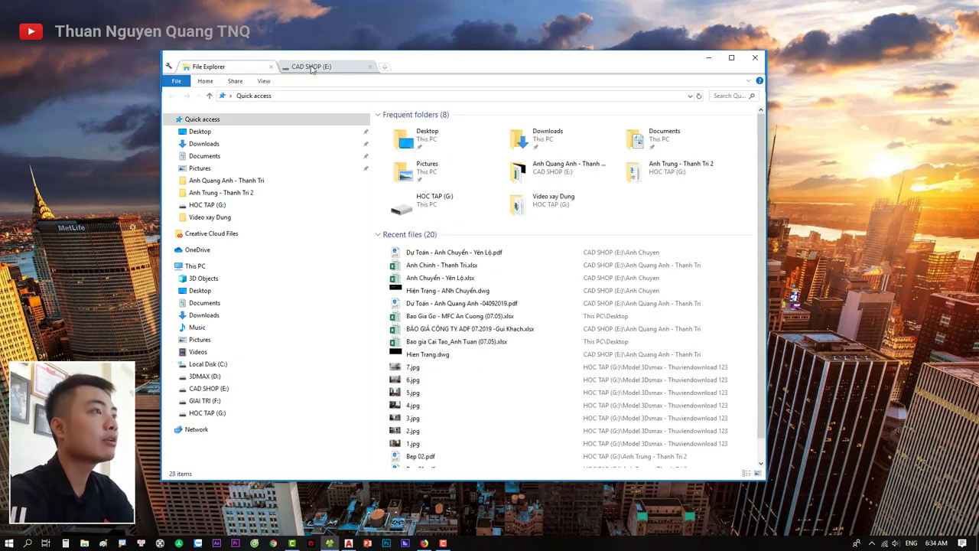
{"action": "left_click", "coordinate": [310, 67]}
{"action": "left_click", "coordinate": [232, 67]}
{"action": "left_click", "coordinate": [311, 67]}
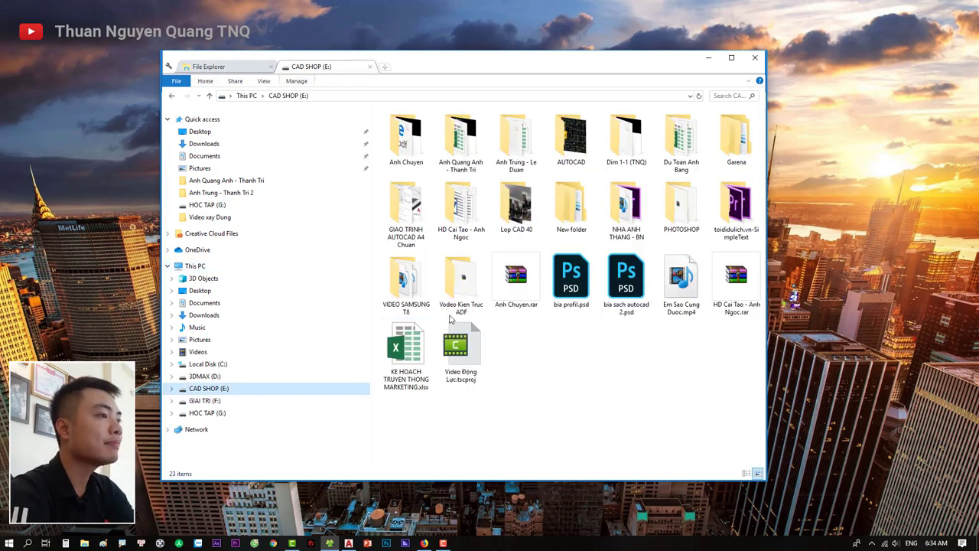
{"action": "left_click", "coordinate": [260, 68]}
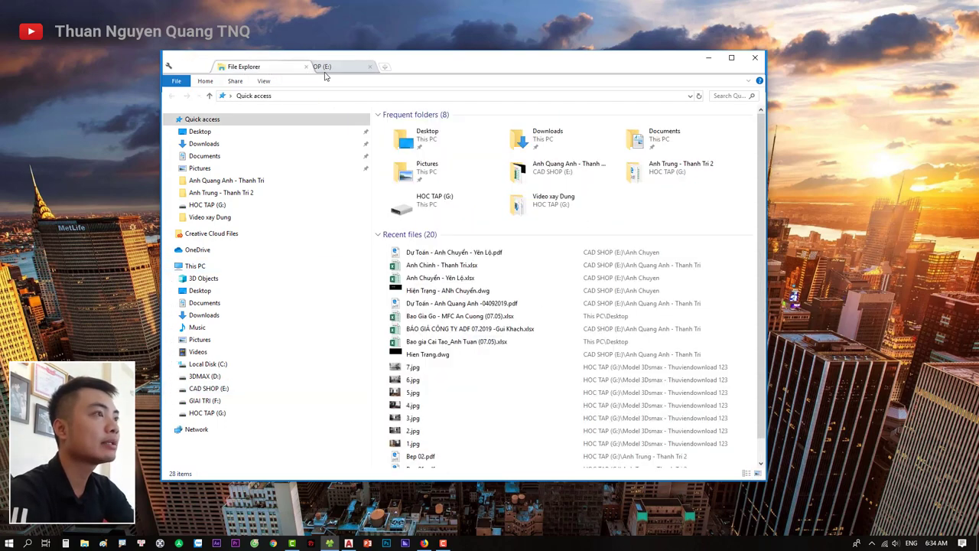
{"action": "left_click", "coordinate": [321, 67]}
- Add four new This PC tabs to the window
{"action": "left_click", "coordinate": [385, 67]}
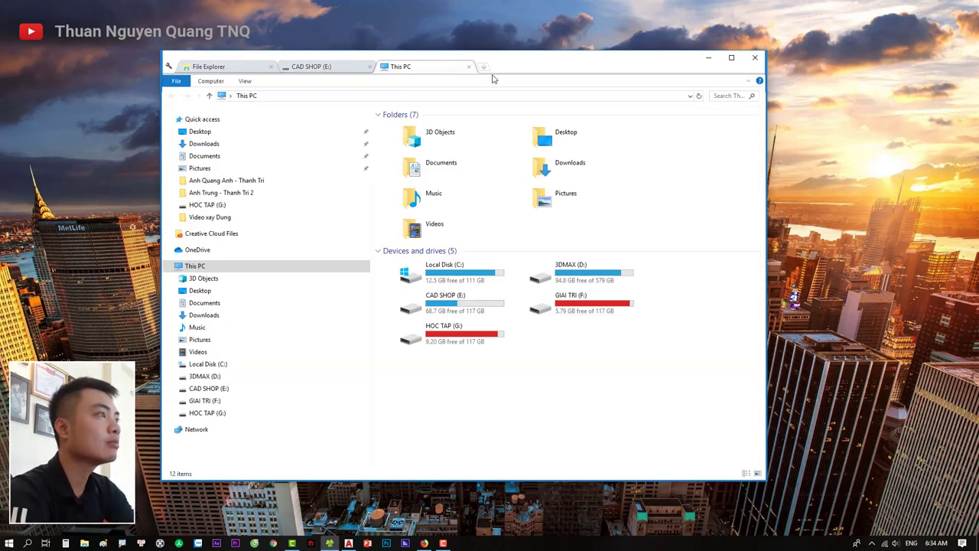
{"action": "left_click", "coordinate": [484, 67]}
{"action": "left_click", "coordinate": [582, 67]}
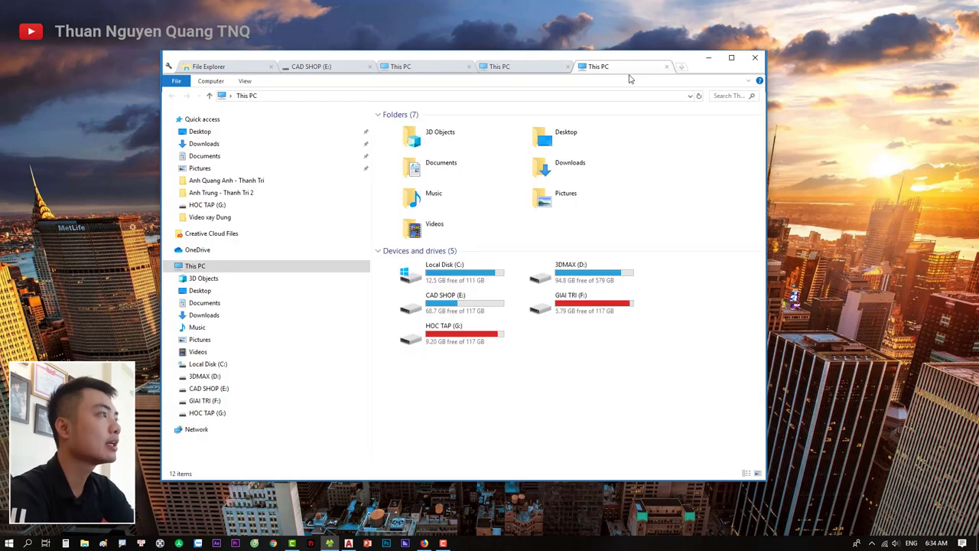
{"action": "left_click", "coordinate": [680, 69]}
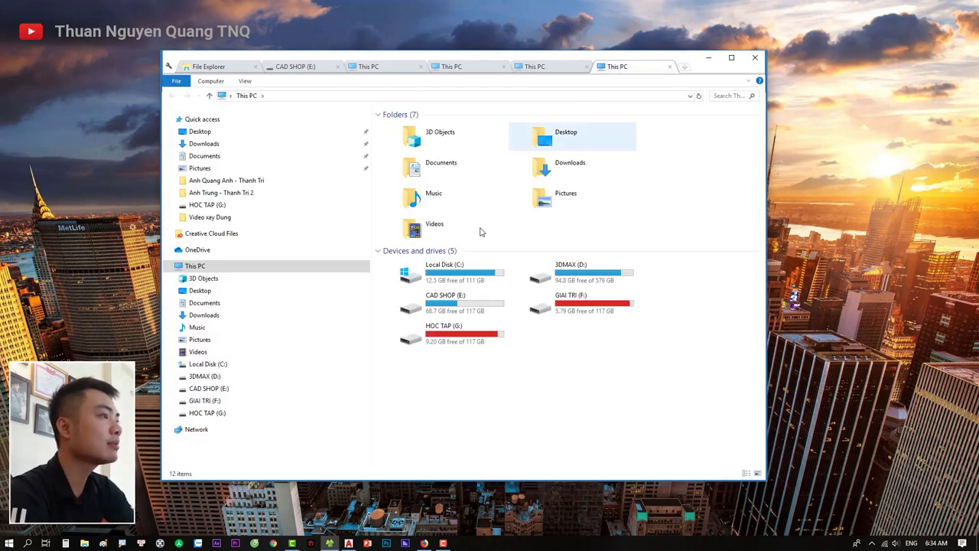
- Open the Door - Cua Di (3Dmax) folder on the 3DMAX (D:) drive in the last tab
{"action": "double_click", "coordinate": [538, 279]}
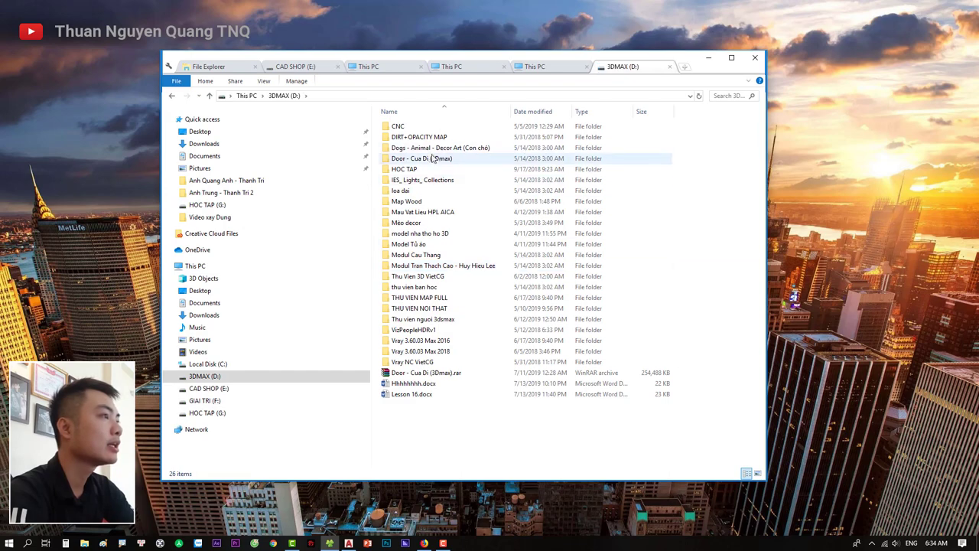
{"action": "left_click", "coordinate": [416, 159]}
{"action": "double_click", "coordinate": [417, 159]}
- Open the hinh anh lisp cad folder on the GIAI TRI (F:) drive in the fifth tab
{"action": "left_click", "coordinate": [539, 67]}
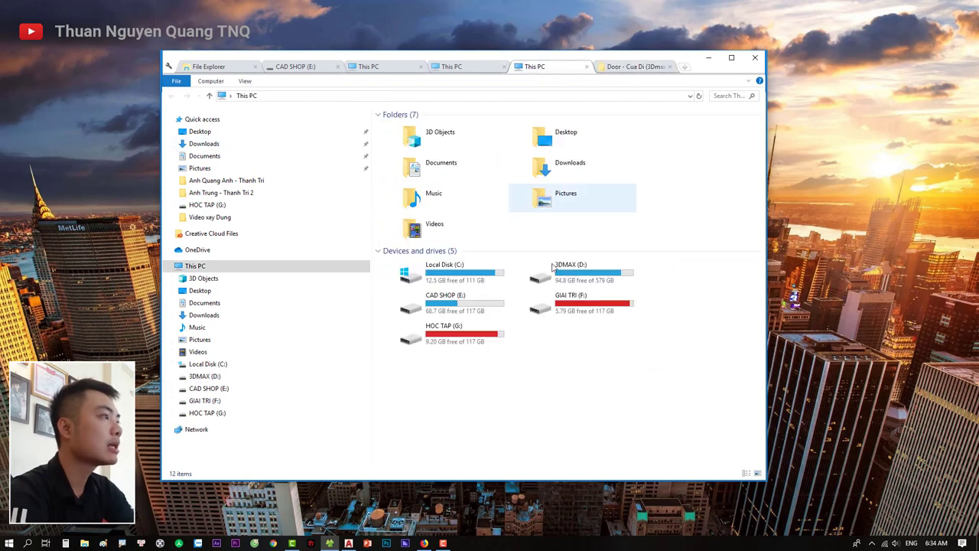
{"action": "double_click", "coordinate": [581, 310]}
{"action": "double_click", "coordinate": [463, 302]}
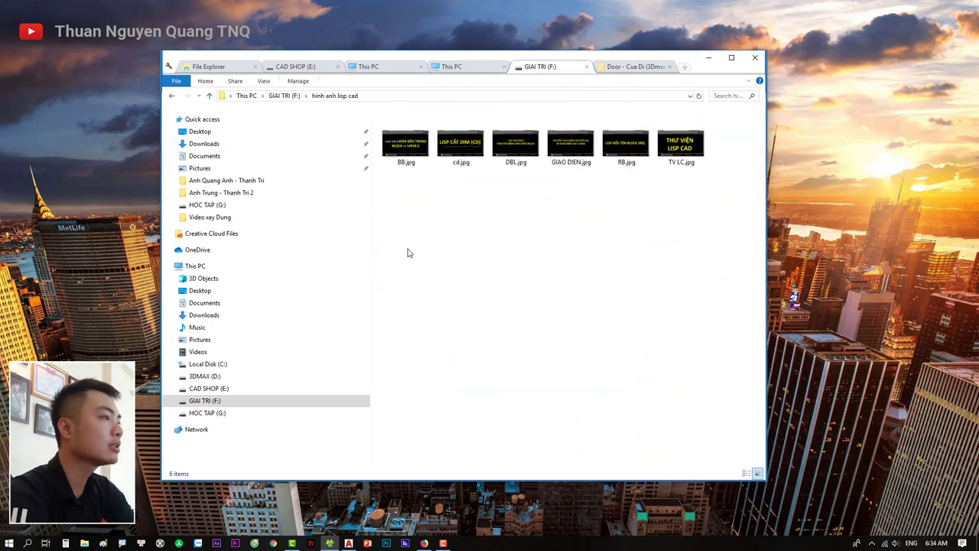
- In the fourth tab, open 15 - Bao Gia Xuong Go on the HOC TAP (G:) drive and its interior quotation subfolder numbered 3
{"action": "left_click", "coordinate": [471, 68]}
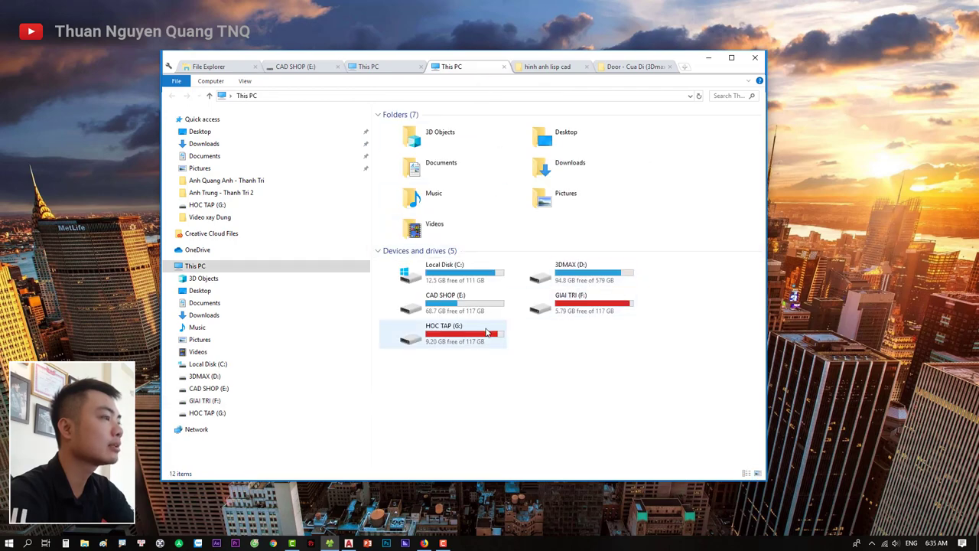
{"action": "double_click", "coordinate": [429, 330]}
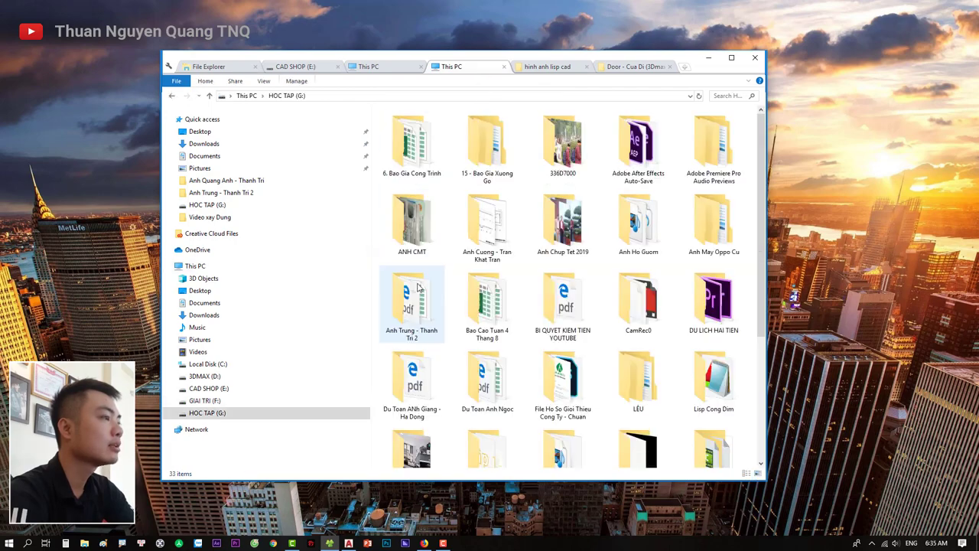
{"action": "left_click", "coordinate": [483, 159]}
{"action": "double_click", "coordinate": [483, 159]}
{"action": "double_click", "coordinate": [424, 149]}
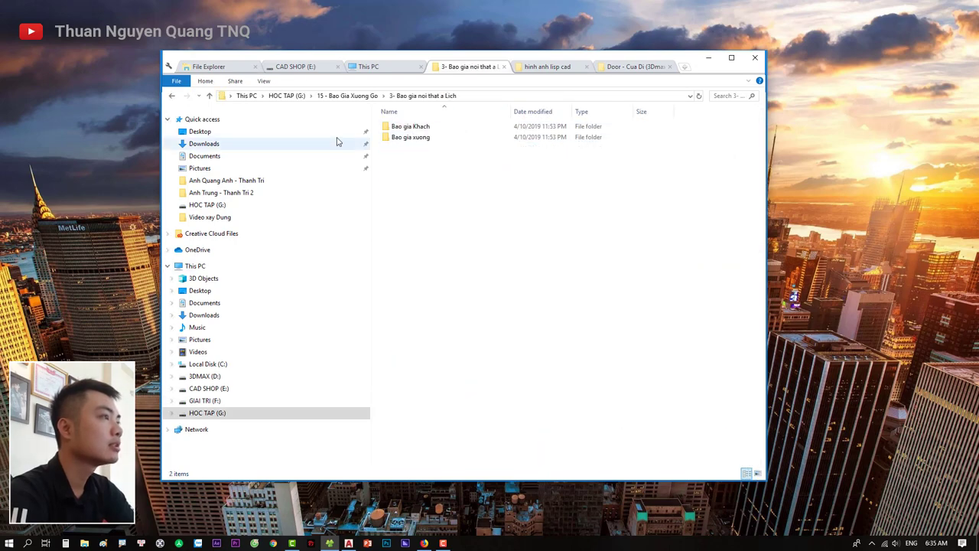
- Show the Downloads folder in the third tab and the Desktop folder in the second tab
{"action": "left_click", "coordinate": [387, 68]}
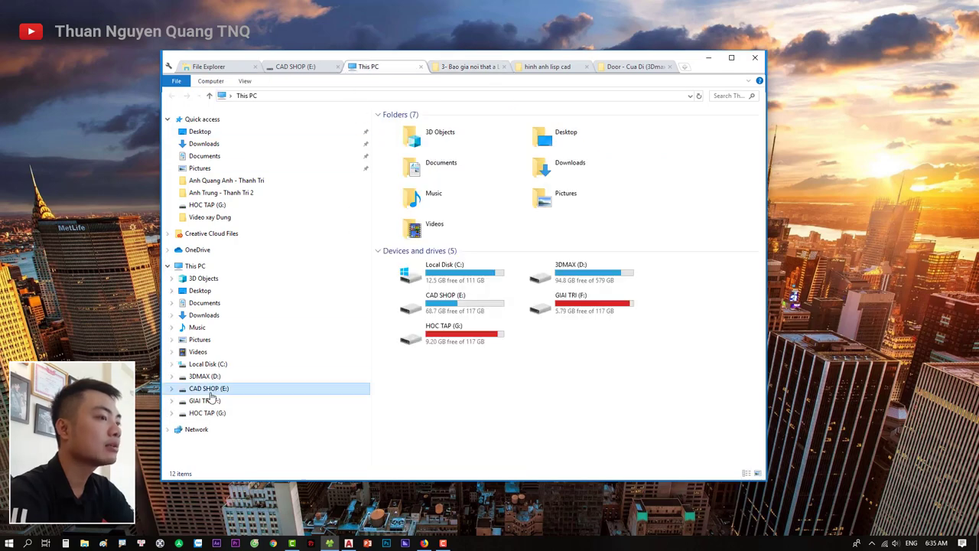
{"action": "left_click", "coordinate": [209, 388]}
{"action": "left_click", "coordinate": [204, 143]}
{"action": "left_click", "coordinate": [295, 66]}
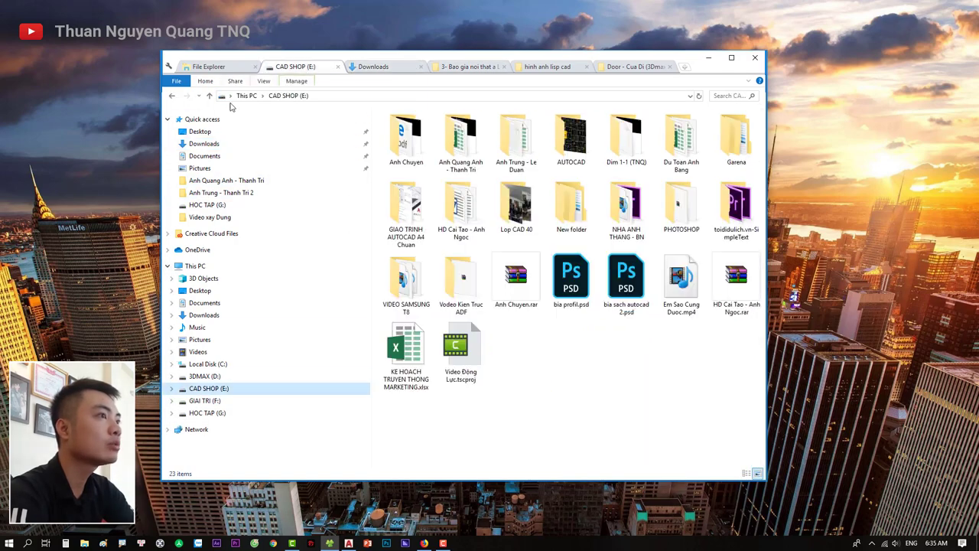
{"action": "left_click", "coordinate": [200, 132]}
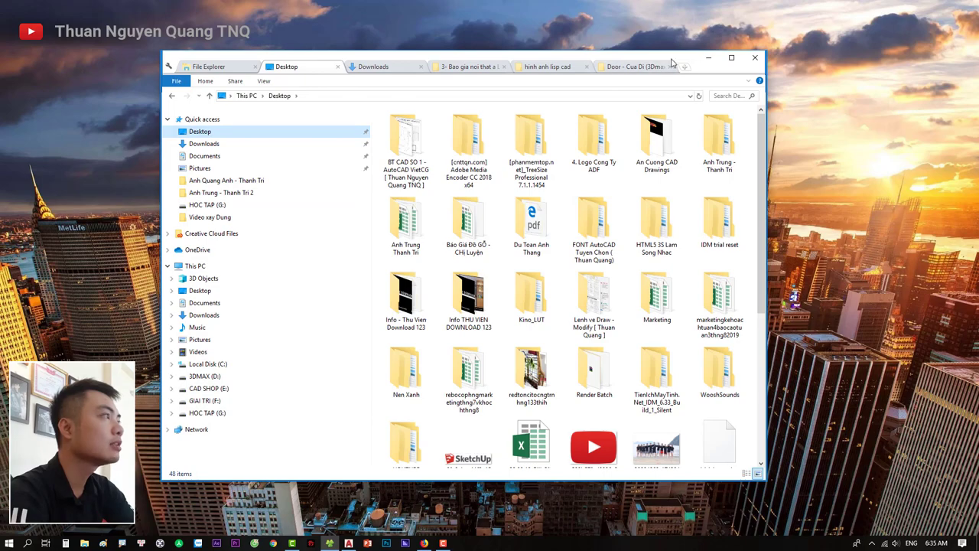
- Reposition the window on the desktop and move the Desktop tab behind the Downloads tab
{"action": "left_click_drag", "start_coordinate": [656, 80], "coordinate": [626, 88]}
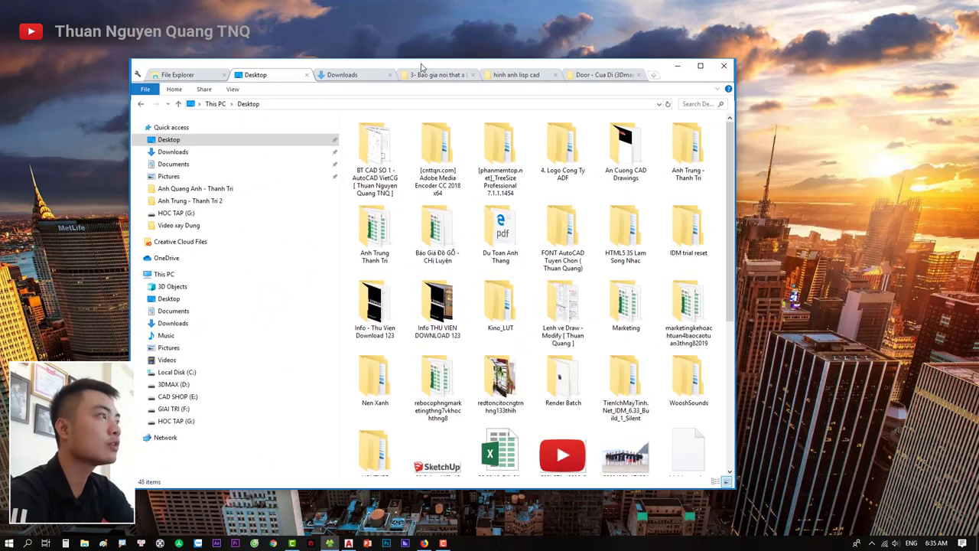
{"action": "left_click_drag", "start_coordinate": [171, 67], "coordinate": [153, 76]}
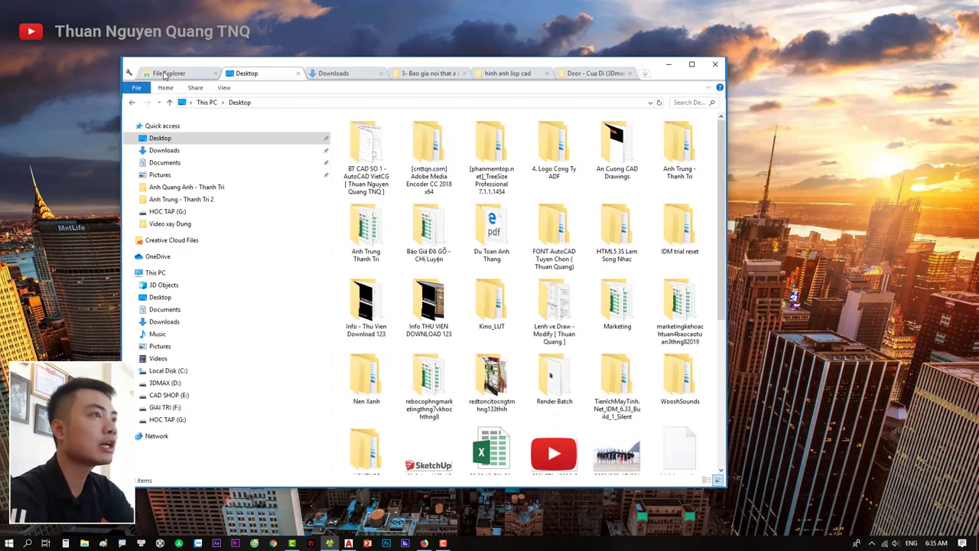
{"action": "left_click", "coordinate": [169, 77]}
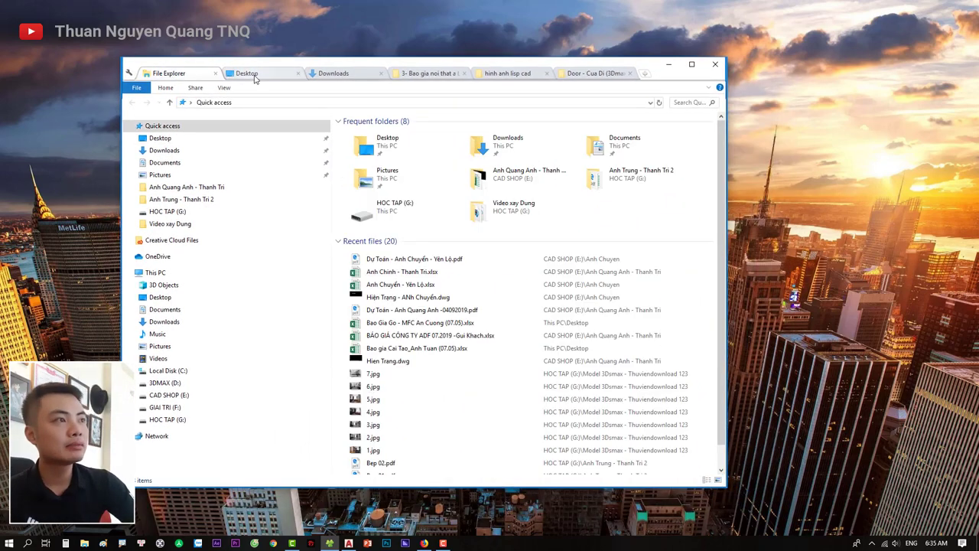
{"action": "left_click_drag", "start_coordinate": [255, 79], "coordinate": [328, 75]}
- View the quotation folder, hinh anh lisp cad and Door - Cua Di (3Dmax) tabs one after another
{"action": "left_click", "coordinate": [410, 76]}
{"action": "left_click", "coordinate": [511, 73]}
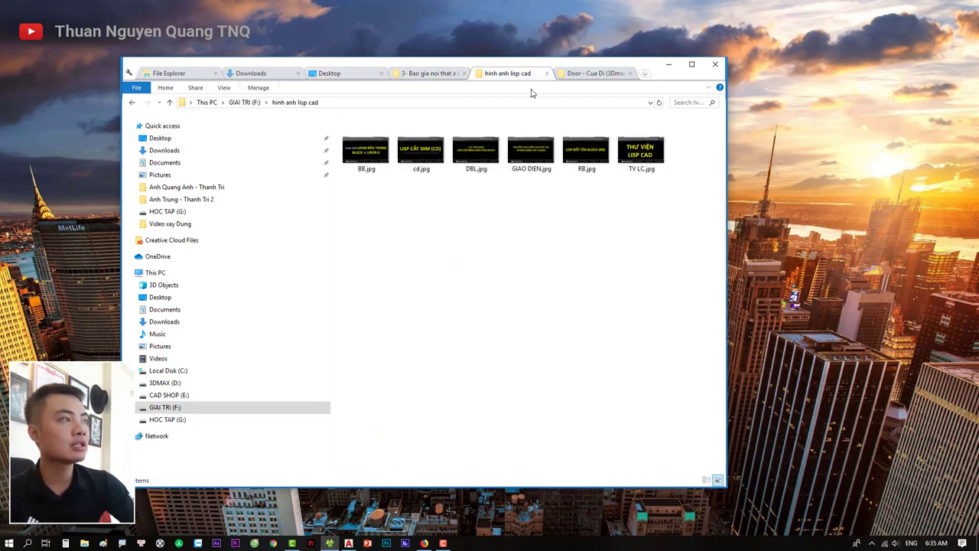
{"action": "left_click", "coordinate": [581, 73]}
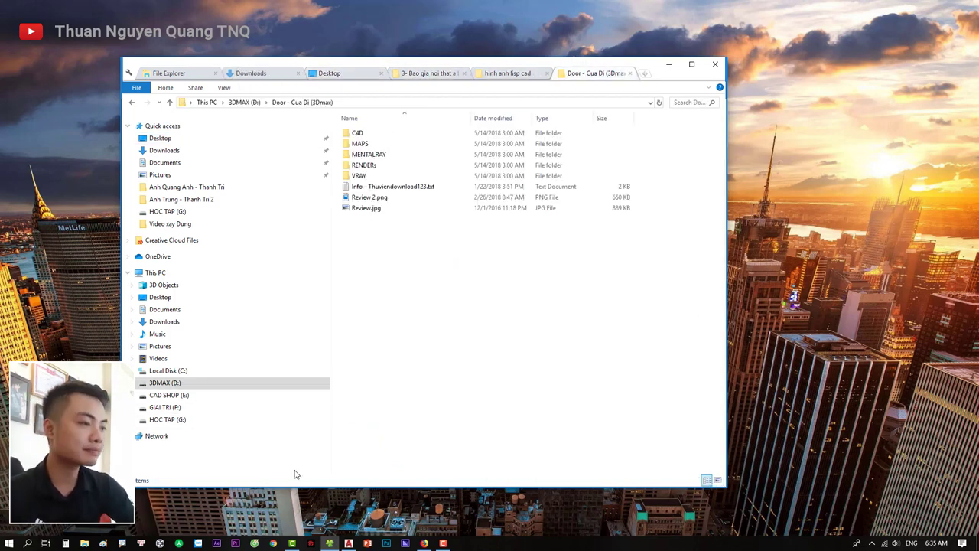
- Switch to Firefox and view the two open YouTube channel tabs alternately
{"action": "left_click", "coordinate": [424, 543]}
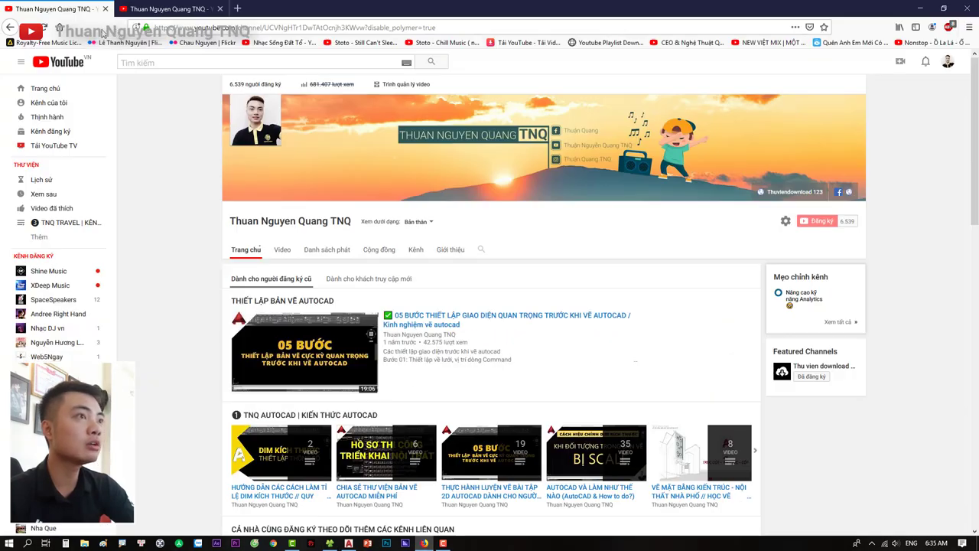
{"action": "left_click", "coordinate": [155, 8]}
{"action": "left_click", "coordinate": [73, 7]}
{"action": "left_click", "coordinate": [155, 8]}
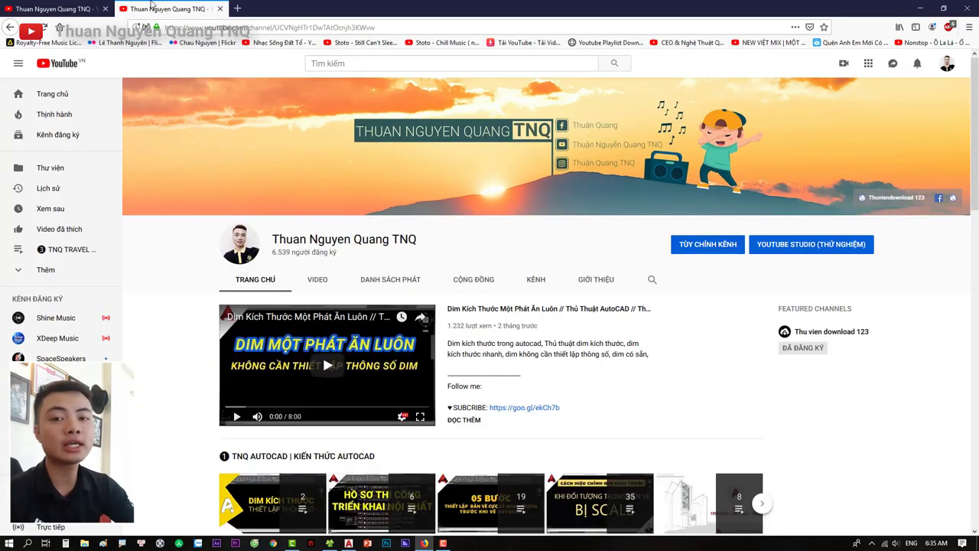
{"action": "left_click", "coordinate": [73, 6]}
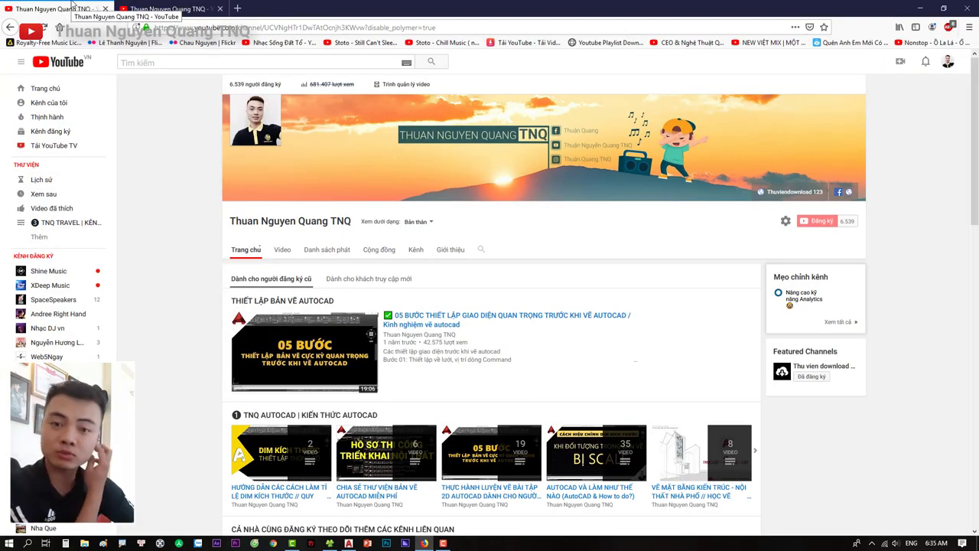
{"action": "left_click", "coordinate": [155, 8]}
{"action": "left_click", "coordinate": [76, 7]}
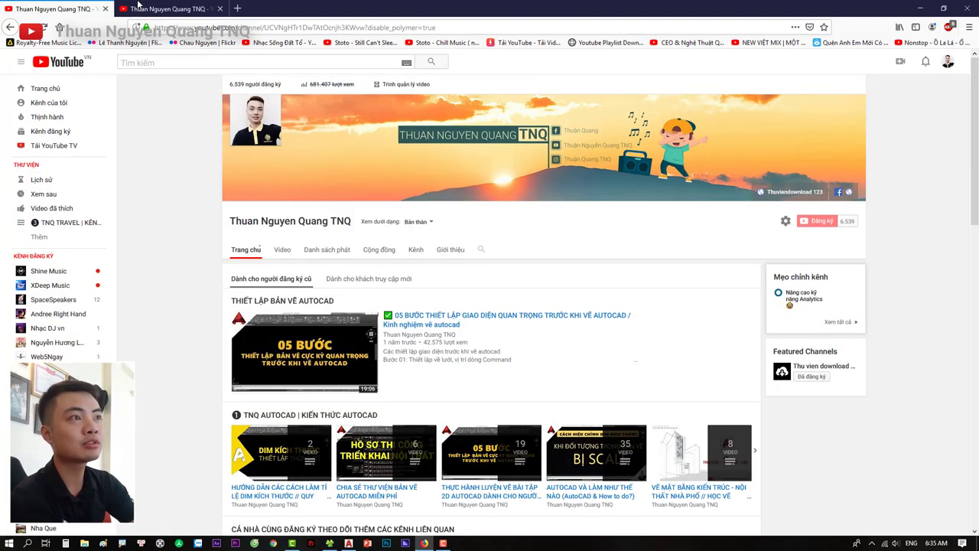
{"action": "left_click", "coordinate": [140, 7]}
{"action": "left_click", "coordinate": [58, 6]}
{"action": "left_click", "coordinate": [58, 6]}
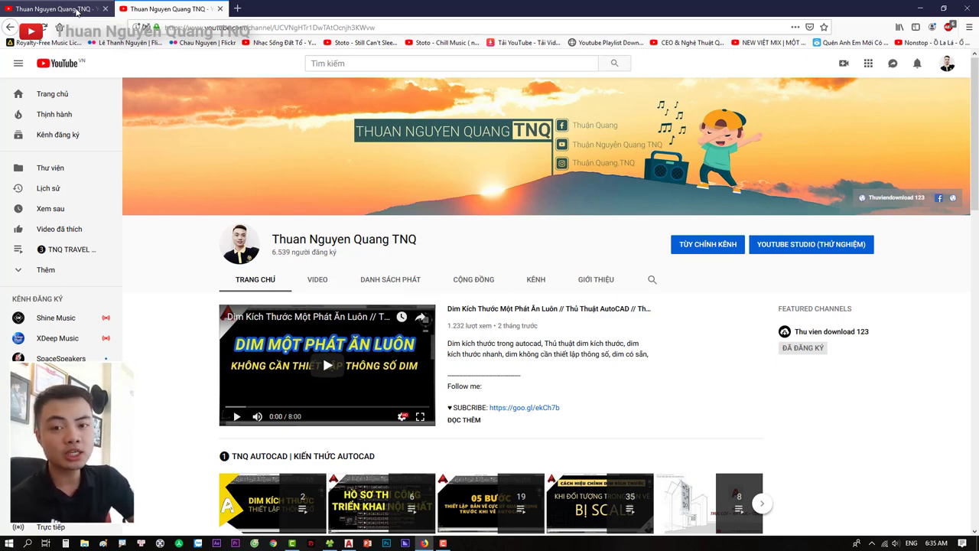
{"action": "left_click", "coordinate": [76, 10]}
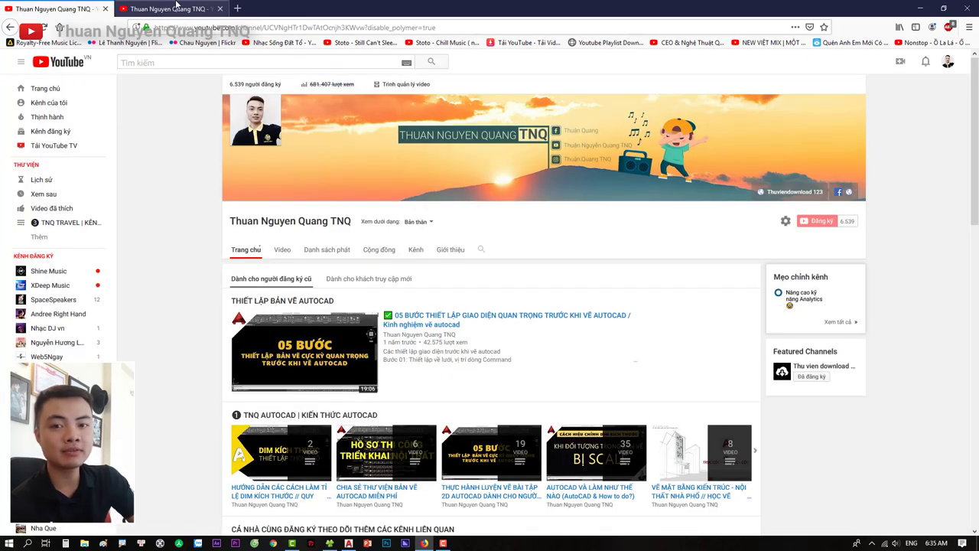
{"action": "left_click", "coordinate": [182, 7]}
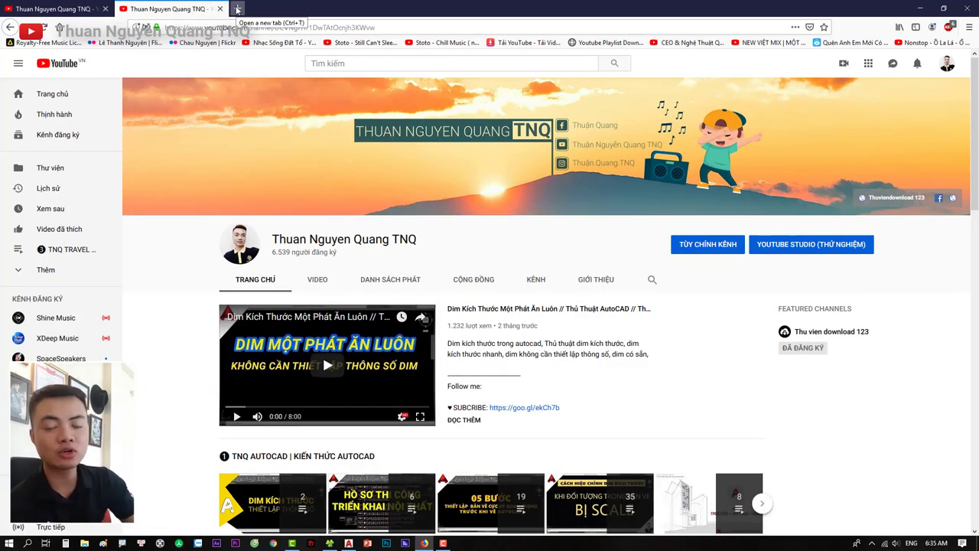
- Load the Stoto - Still Can't Sleep, Stoto - Chill Music and Tải YouTube bookmarks, each in its own new browser tab
{"action": "left_click", "coordinate": [237, 9]}
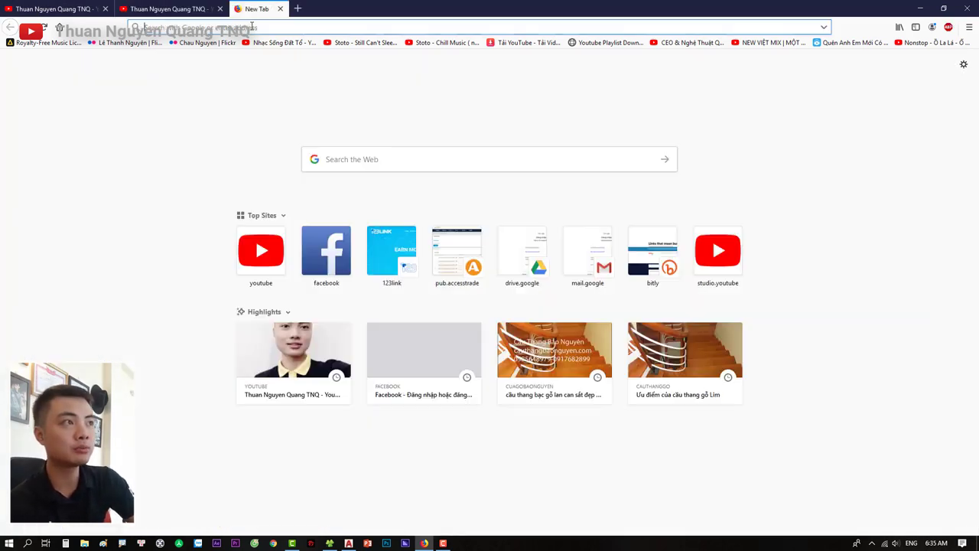
{"action": "left_click", "coordinate": [365, 43]}
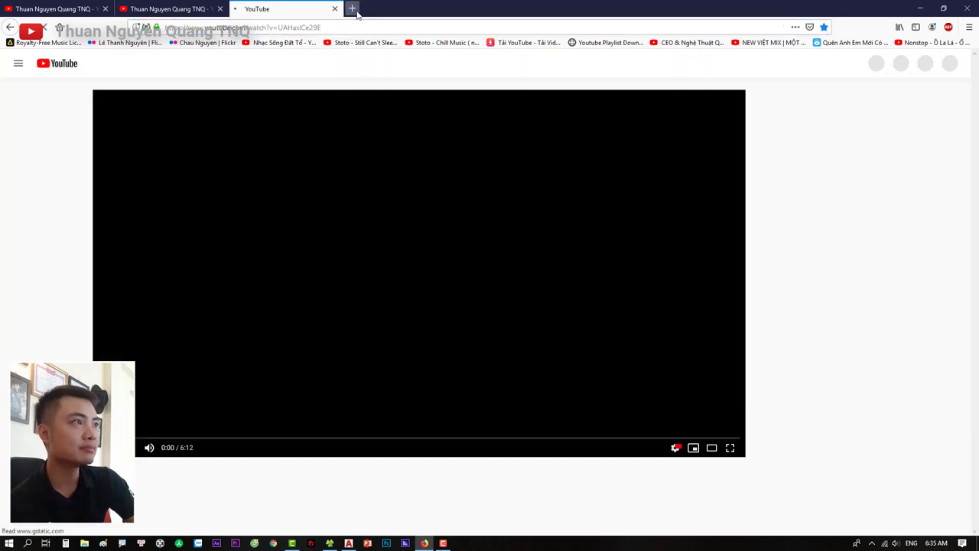
{"action": "left_click", "coordinate": [351, 9]}
{"action": "left_click", "coordinate": [445, 43]}
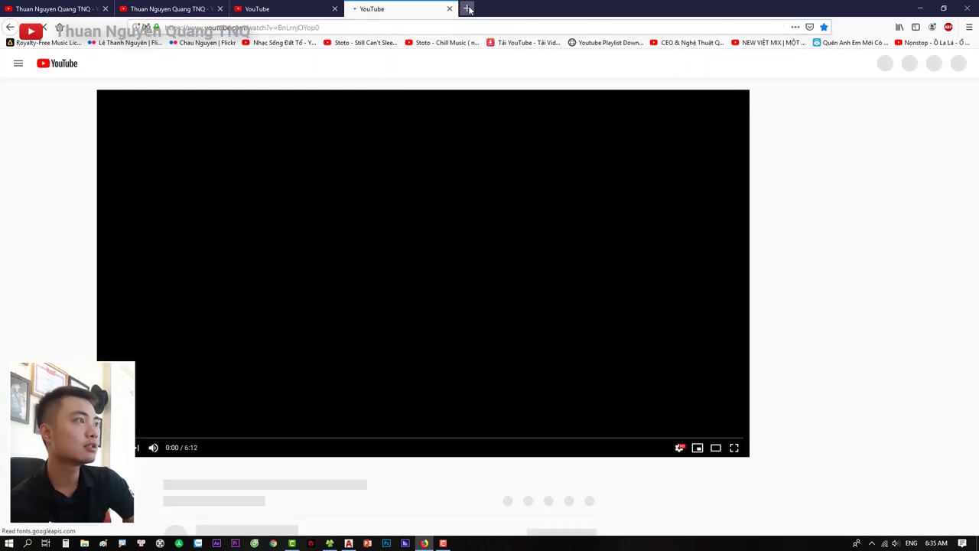
{"action": "left_click", "coordinate": [466, 8]}
{"action": "left_click", "coordinate": [520, 42]}
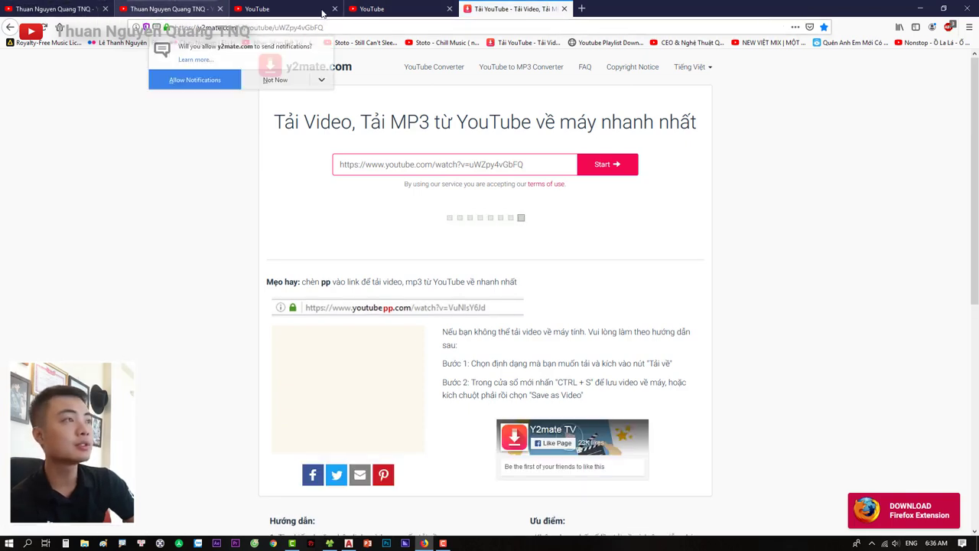
- Switch back to the tabbed file manager, reposition its window and show the File Explorer tab
{"action": "left_click", "coordinate": [329, 543]}
{"action": "left_click_drag", "start_coordinate": [311, 69], "coordinate": [243, 70]}
{"action": "left_click", "coordinate": [96, 77]}
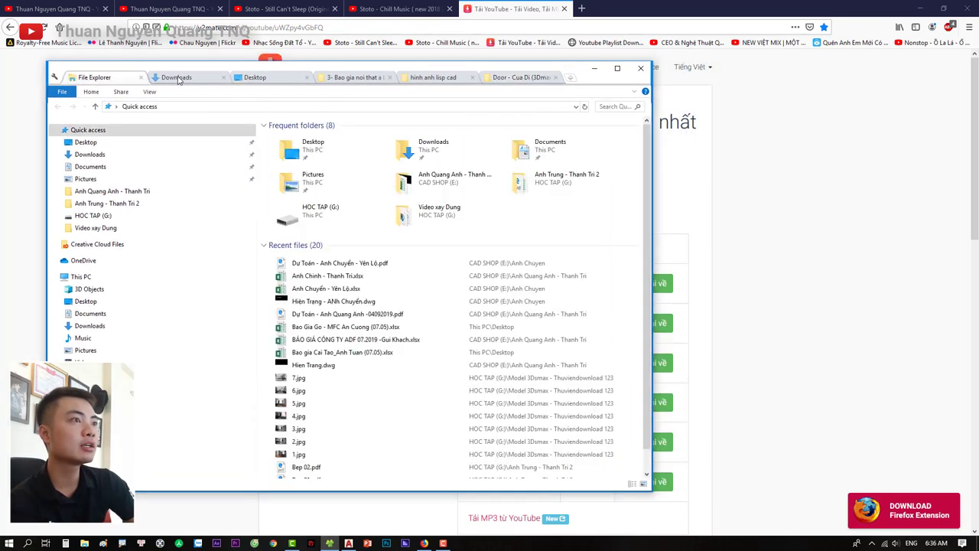
- Reorder the tabs: Desktop before hinh anh lisp cad, Door - Cua Di (3Dmax) second, and Downloads behind the quotation folder
{"action": "left_click", "coordinate": [256, 77]}
{"action": "left_click_drag", "start_coordinate": [256, 77], "coordinate": [352, 78]}
{"action": "left_click", "coordinate": [436, 77]}
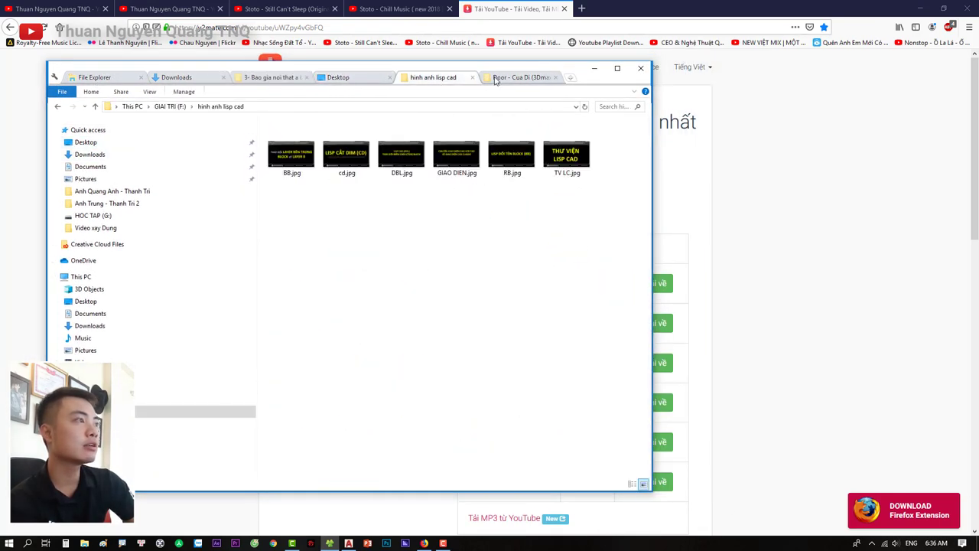
{"action": "left_click_drag", "start_coordinate": [520, 78], "coordinate": [171, 83]}
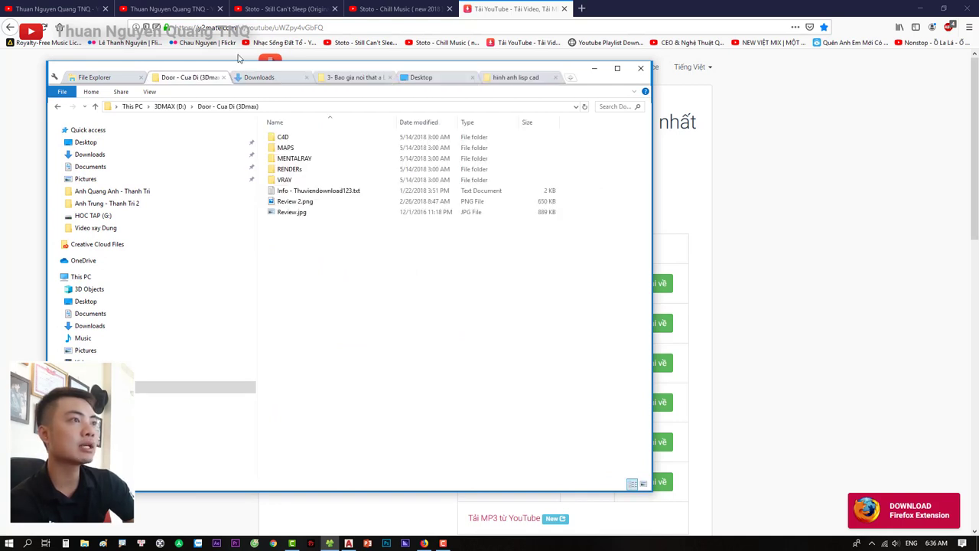
{"action": "left_click_drag", "start_coordinate": [256, 77], "coordinate": [305, 80]}
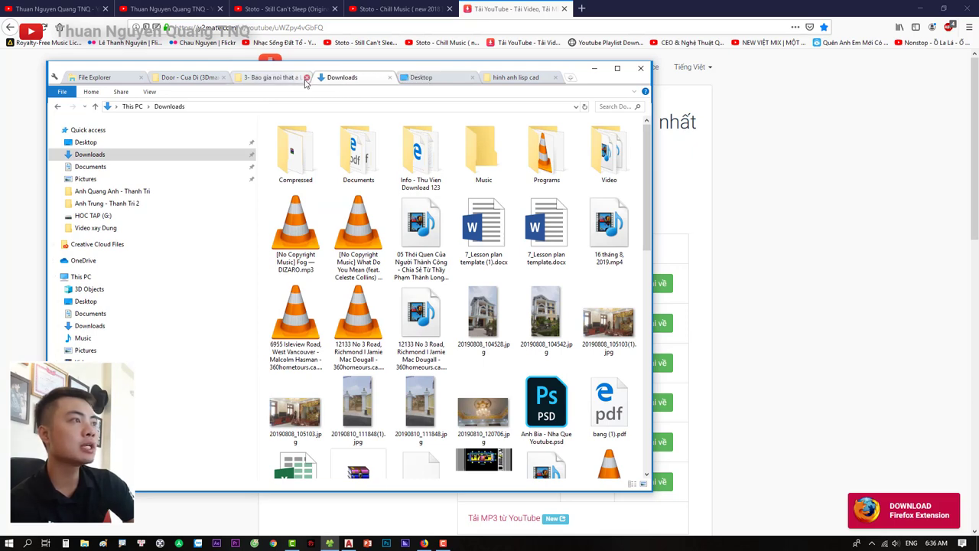
- Add four new tabs to the file manager and show the Desktop folder in the last one
{"action": "left_click", "coordinate": [570, 79]}
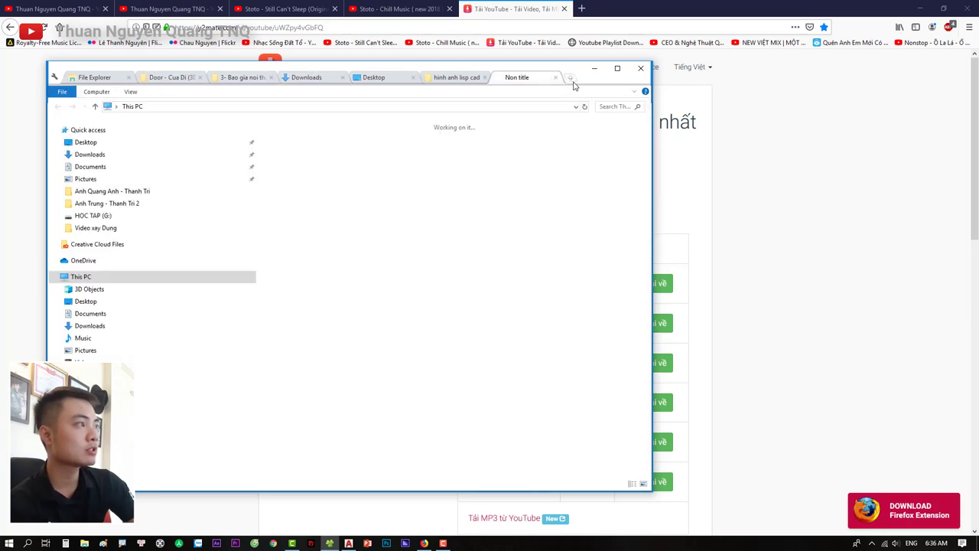
{"action": "left_click", "coordinate": [570, 80]}
{"action": "left_click", "coordinate": [572, 80]}
{"action": "left_click", "coordinate": [572, 80]}
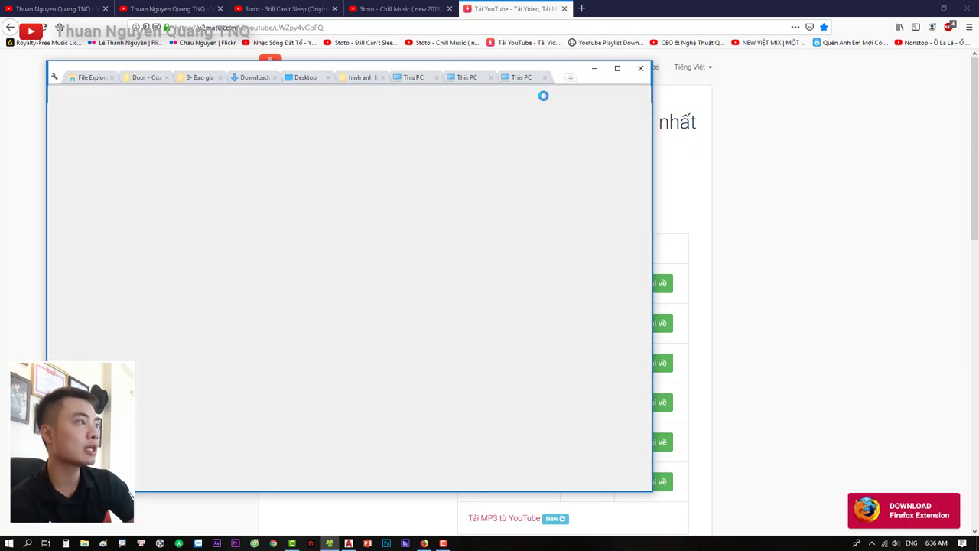
{"action": "left_click", "coordinate": [87, 301]}
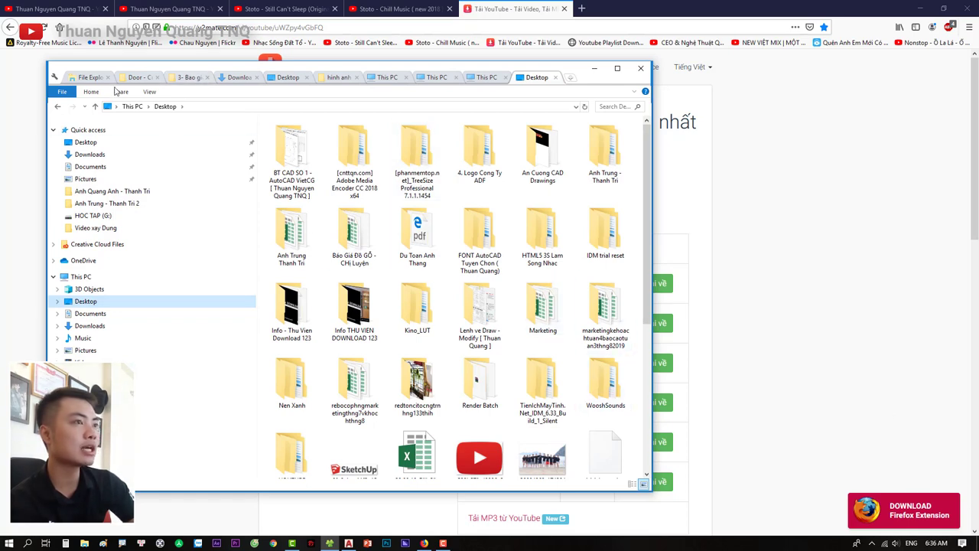
- Reposition the file manager window over the bare desktop
{"action": "left_click_drag", "start_coordinate": [96, 71], "coordinate": [131, 81]}
{"action": "mouse_move", "coordinate": [333, 79]}
{"action": "left_mouse_down"}
{"action": "mouse_move", "coordinate": [424, 105]}
{"action": "mouse_move", "coordinate": [333, 80]}
{"action": "mouse_move", "coordinate": [380, 86]}
{"action": "mouse_move", "coordinate": [347, 90]}
{"action": "mouse_move", "coordinate": [530, 156]}
{"action": "mouse_move", "coordinate": [233, 331]}
{"action": "mouse_move", "coordinate": [335, 84]}
{"action": "left_mouse_up"}
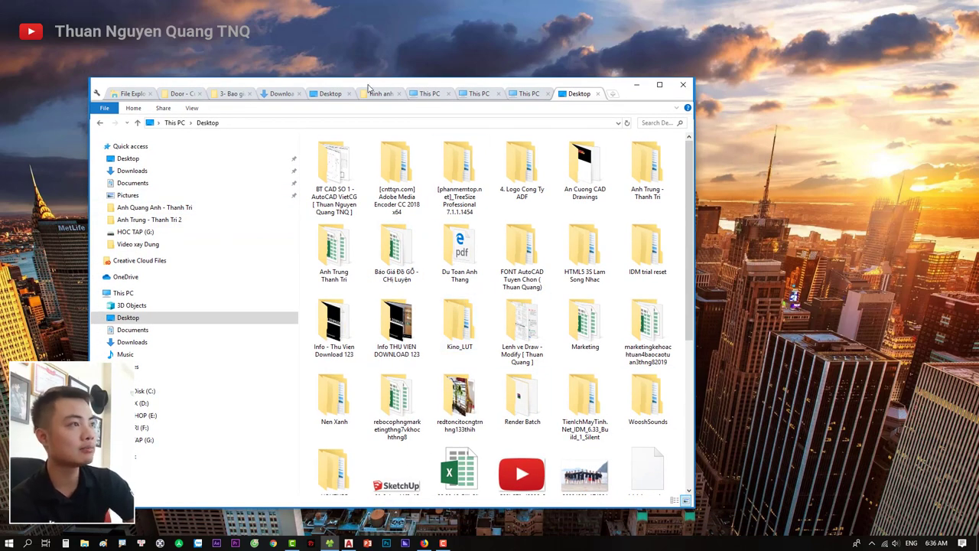
{"action": "left_click_drag", "start_coordinate": [367, 89], "coordinate": [388, 84]}
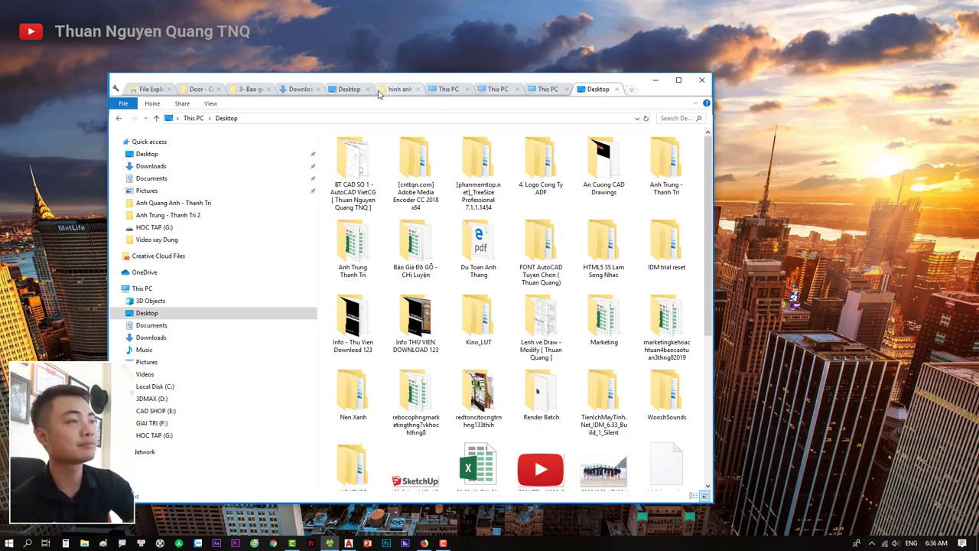
{"action": "left_click_drag", "start_coordinate": [548, 74], "coordinate": [537, 77]}
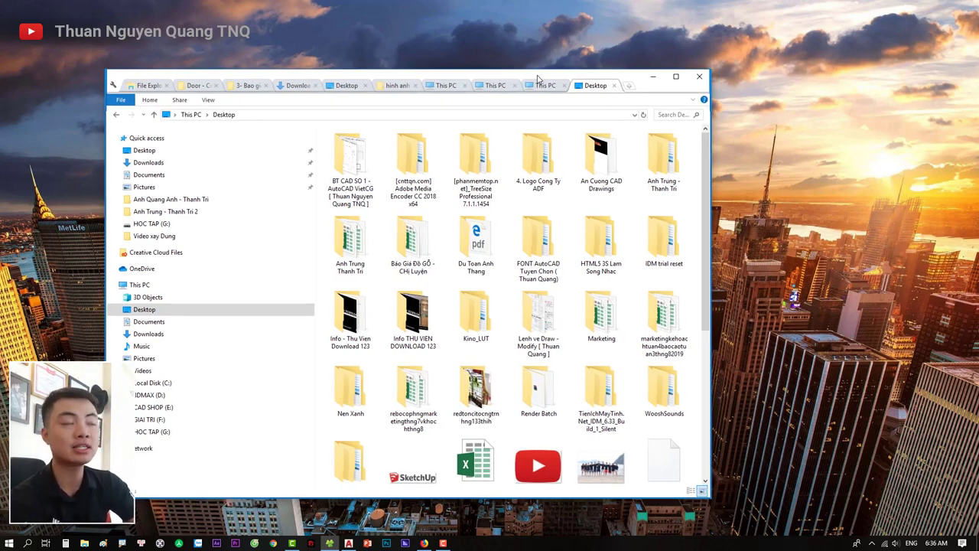
{"action": "left_click_drag", "start_coordinate": [537, 77], "coordinate": [537, 71]}
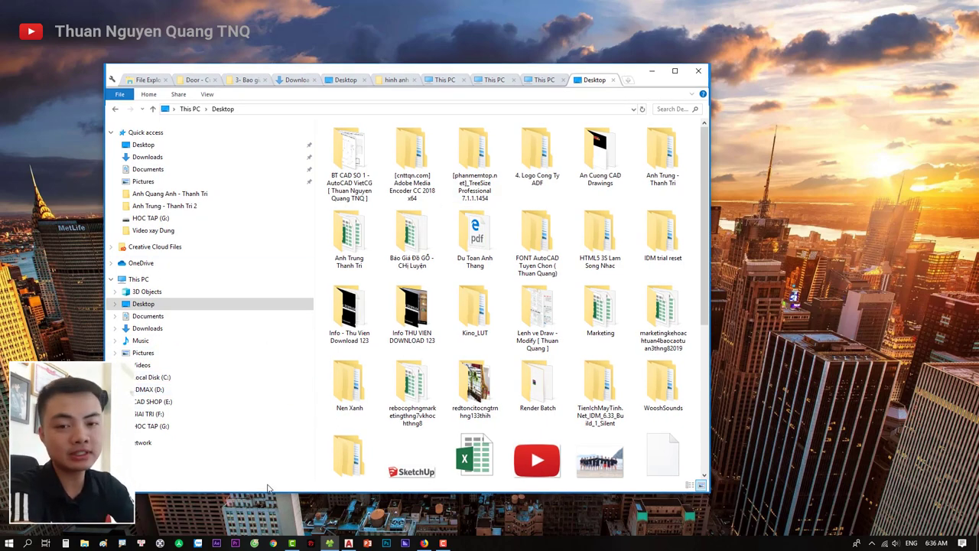
- Switch to Firefox and search Google for "download clover 64 bit" in a new tab
{"action": "left_click", "coordinate": [424, 543]}
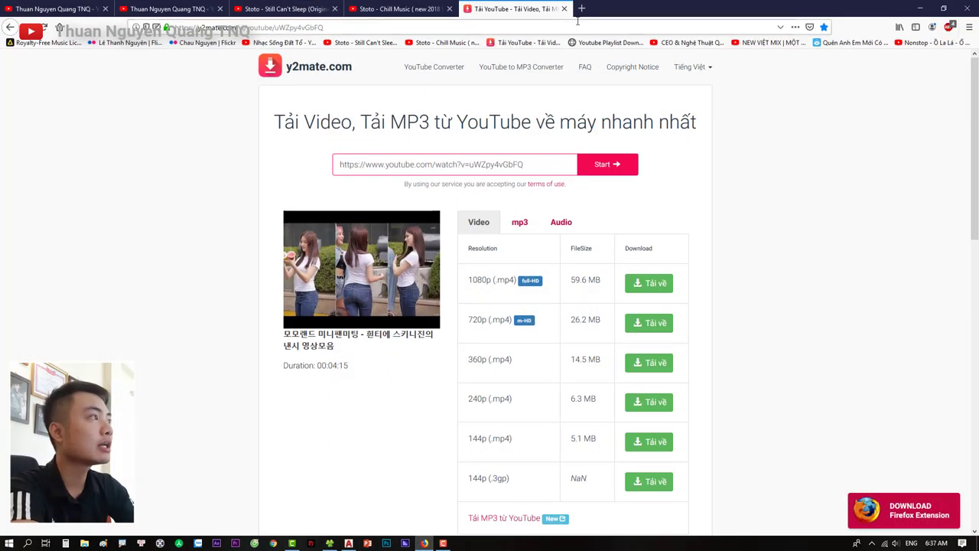
{"action": "left_click", "coordinate": [581, 8]}
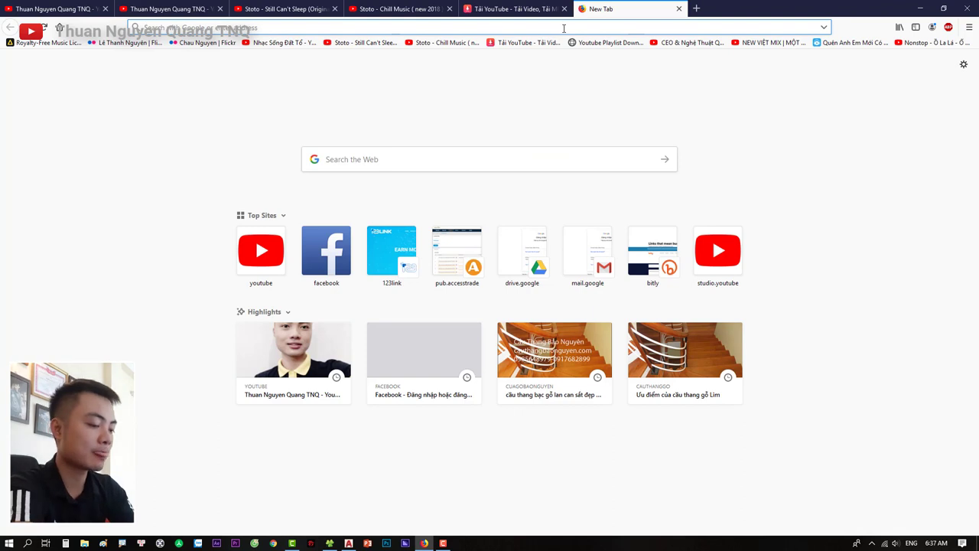
{"action": "type", "text": "do"}
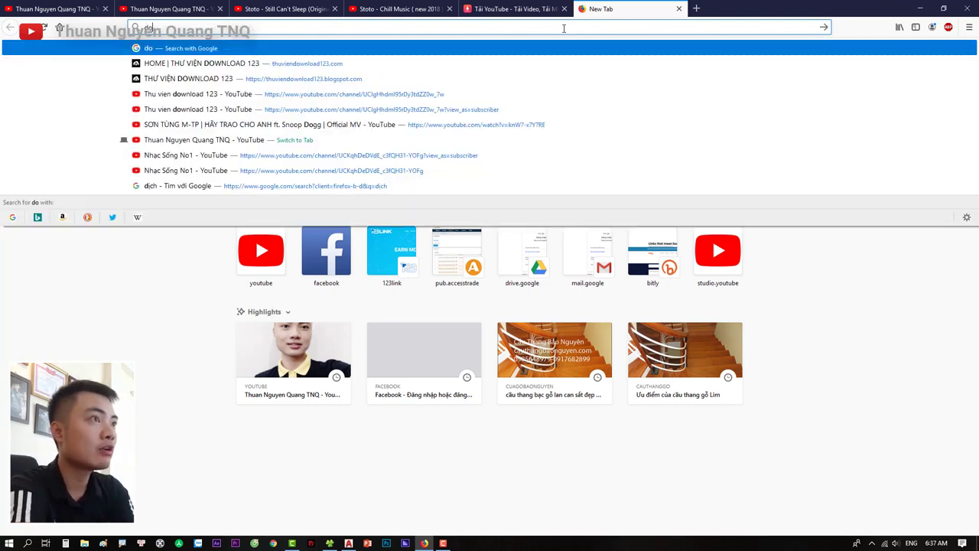
{"action": "type", "text": "wnload"}
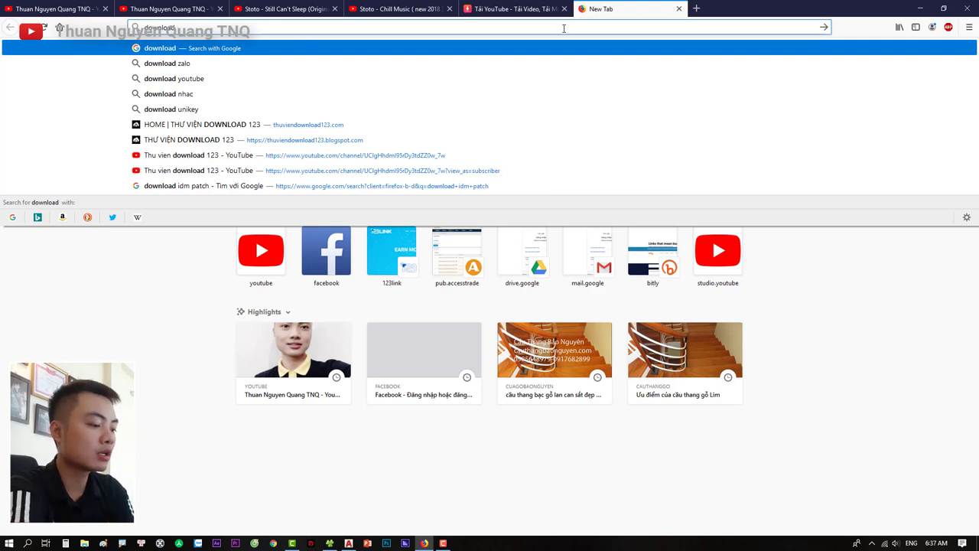
{"action": "type", "text": " clover"}
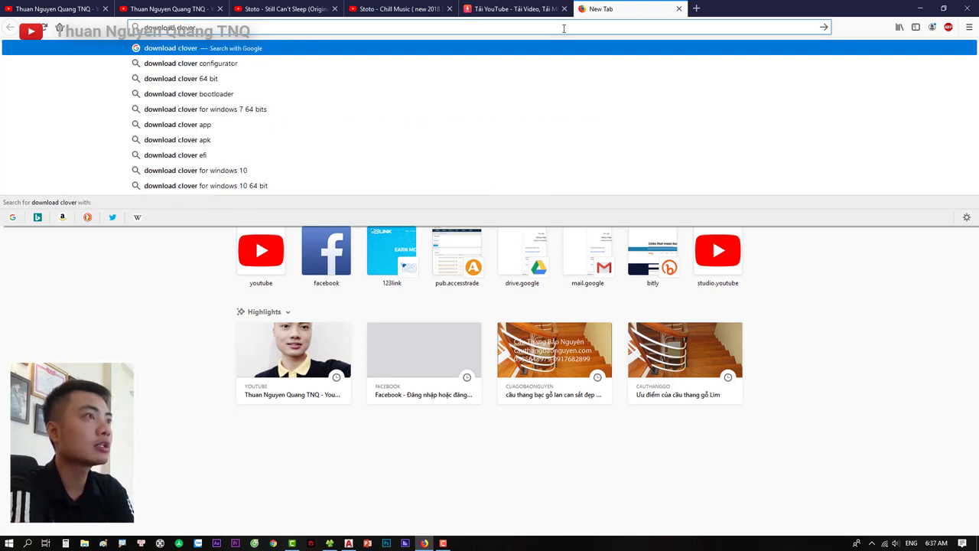
{"action": "left_click", "coordinate": [194, 79]}
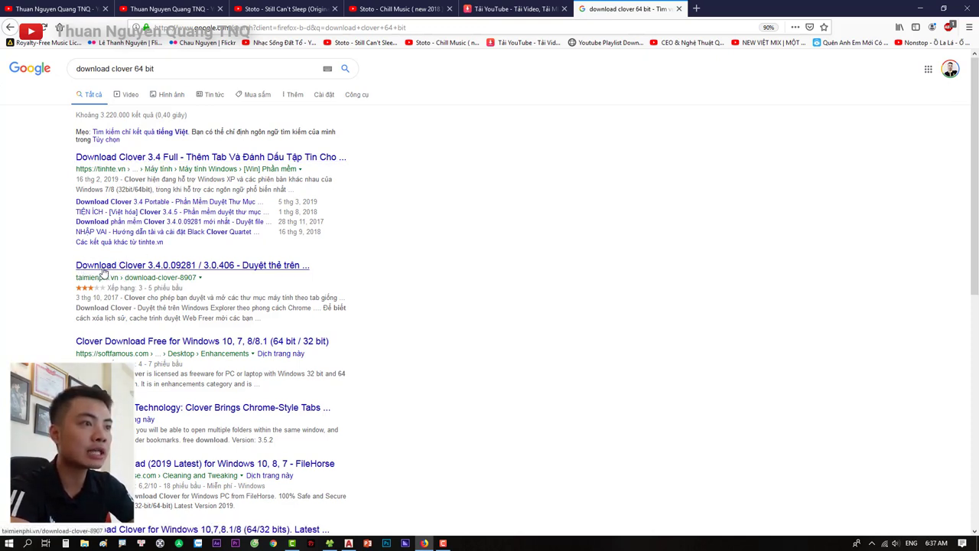
- Open the taimienphi.vn result for Clover 3.4.0.09281 / 3.0.406 in a new tab and copy the page's address
{"action": "middle_click", "coordinate": [101, 268]}
{"action": "left_click", "coordinate": [729, 9]}
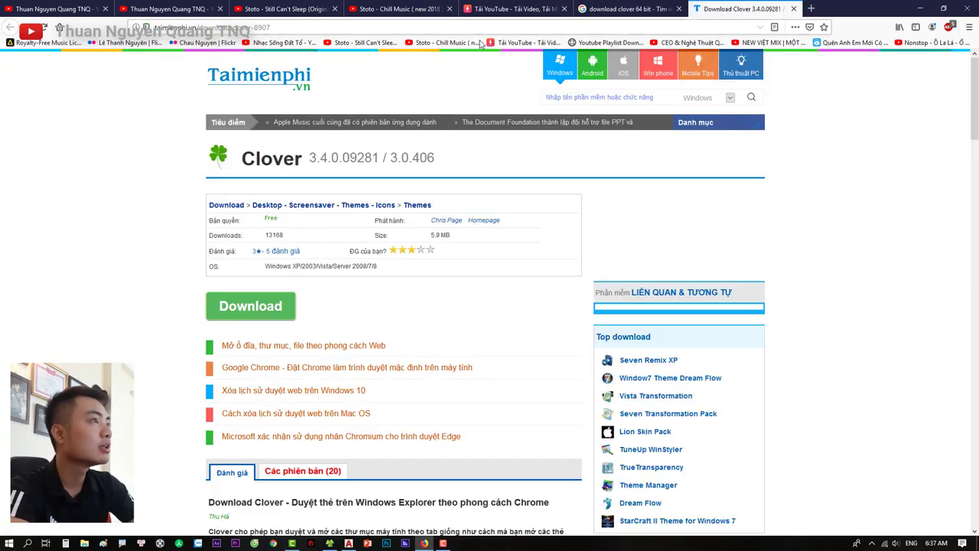
{"action": "left_click", "coordinate": [252, 28]}
{"action": "right_click", "coordinate": [264, 30]}
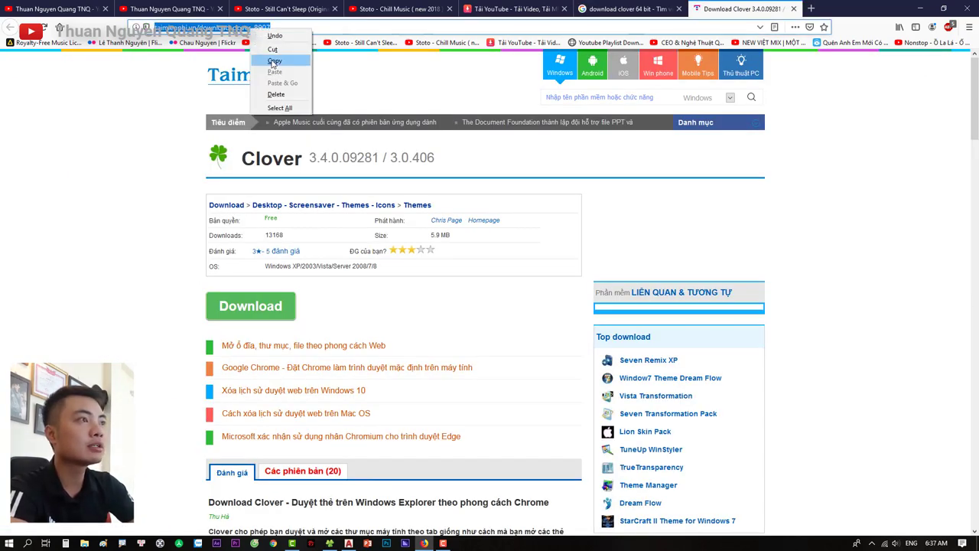
{"action": "left_click", "coordinate": [273, 61]}
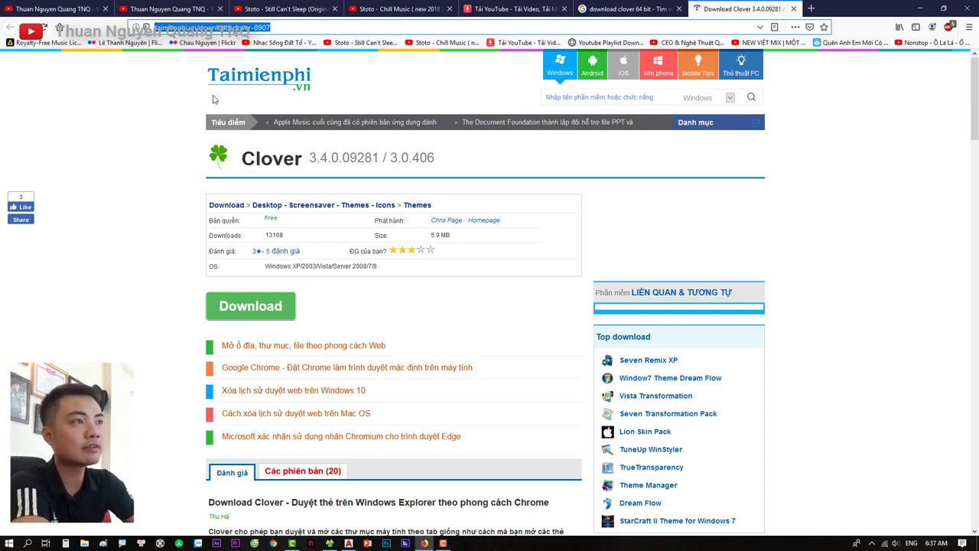
{"action": "right_click", "coordinate": [214, 27]}
{"action": "left_click", "coordinate": [237, 59]}
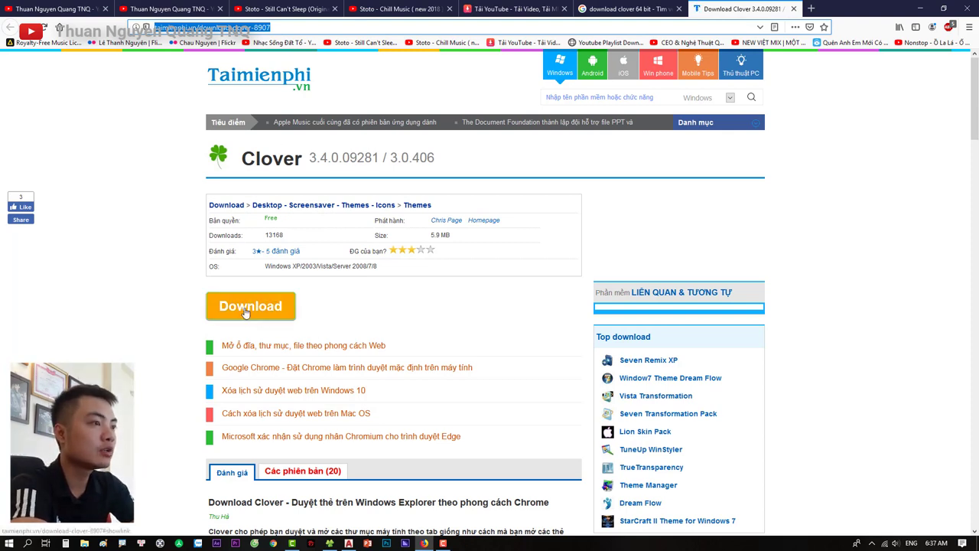
{"action": "left_click", "coordinate": [250, 307]}
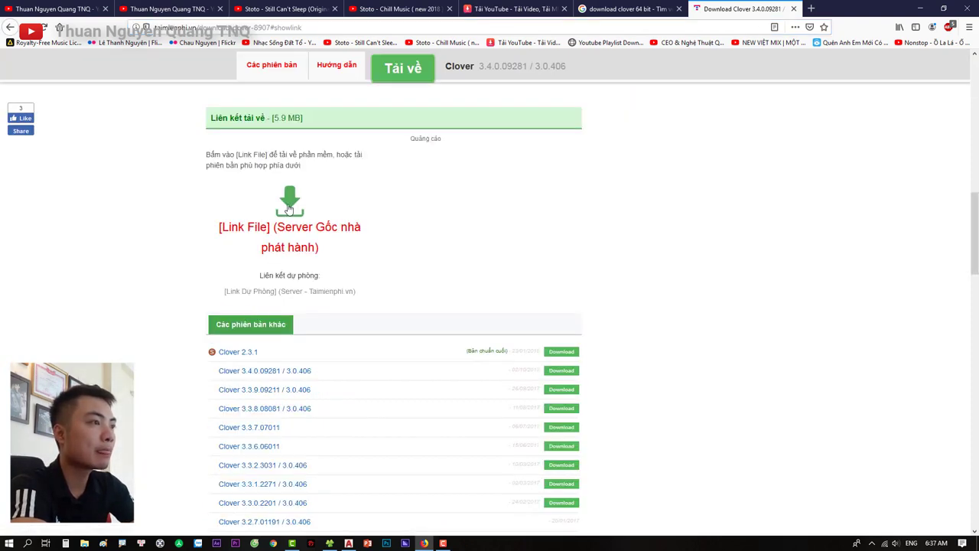
{"action": "left_click", "coordinate": [275, 230]}
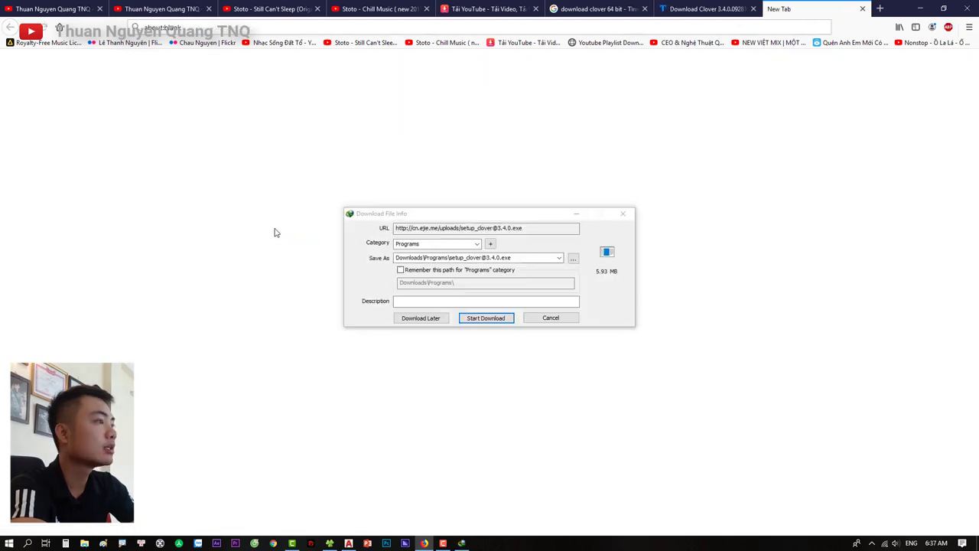
{"action": "left_click", "coordinate": [481, 322]}
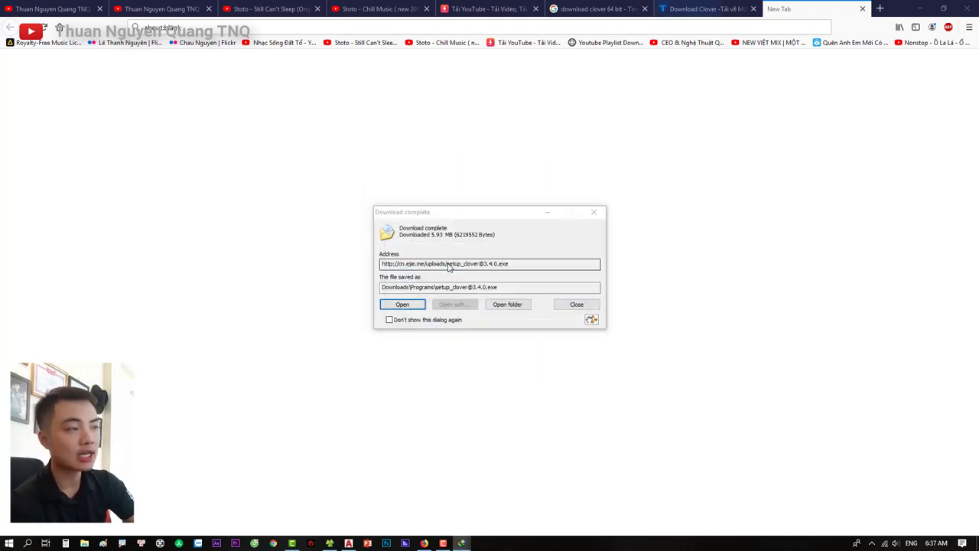
{"action": "left_click", "coordinate": [396, 305]}
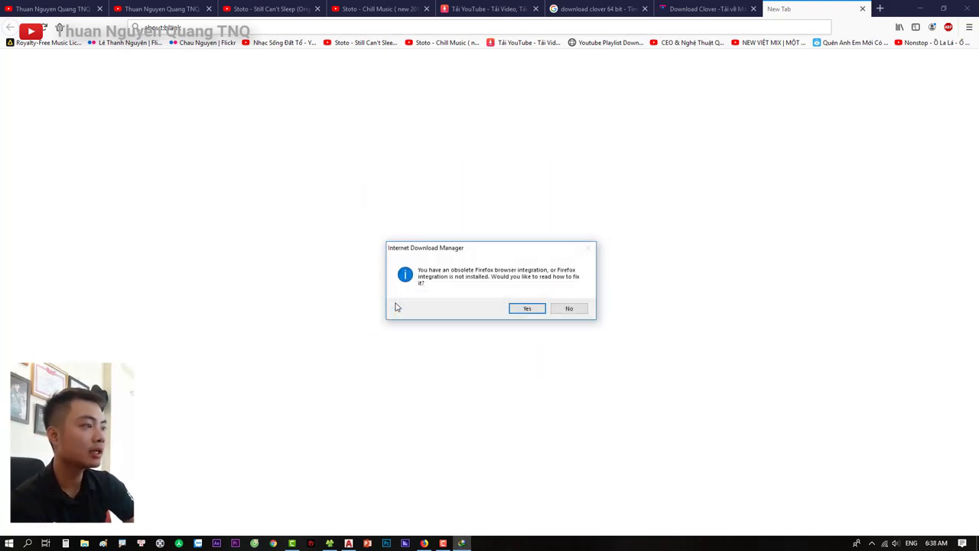
{"action": "key", "text": "Escape"}
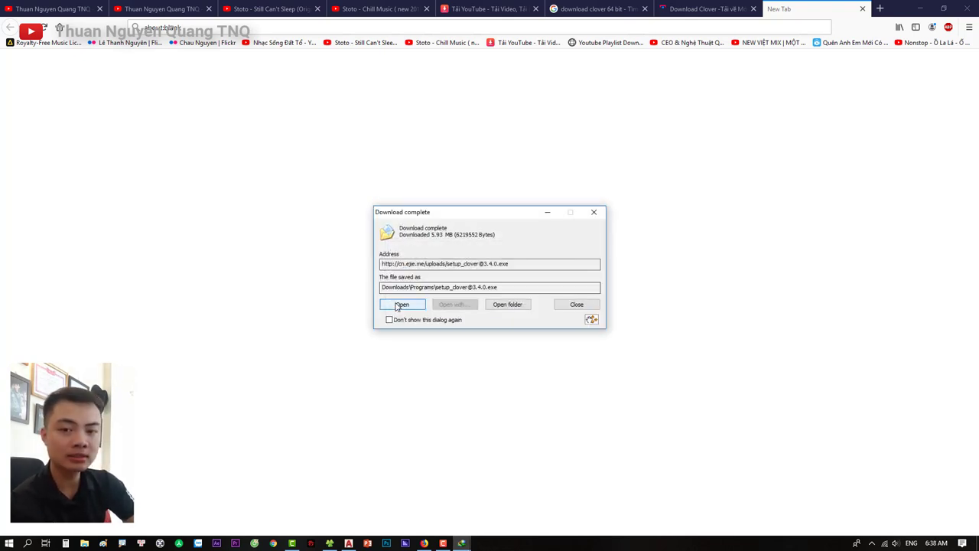
{"action": "left_click", "coordinate": [397, 305]}
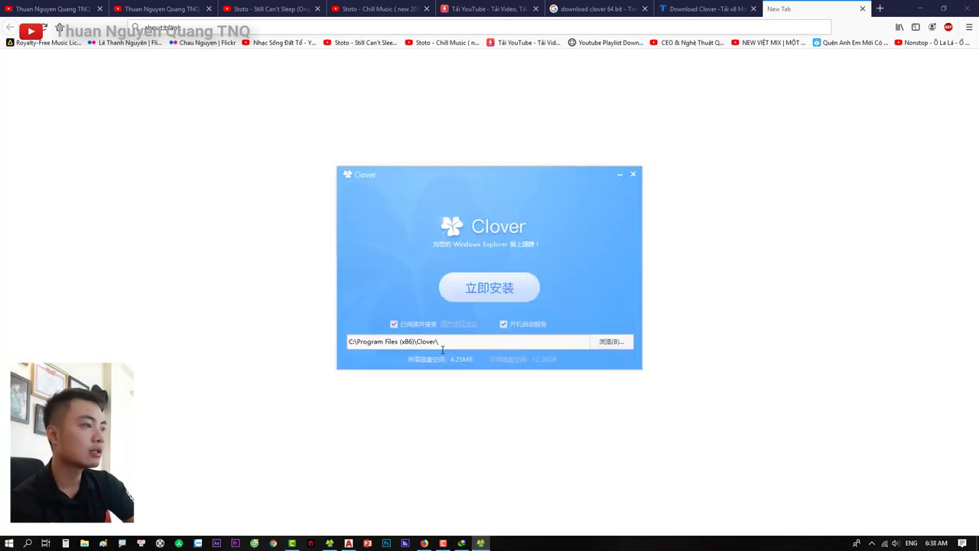
{"action": "left_click_drag", "start_coordinate": [390, 175], "coordinate": [406, 146]}
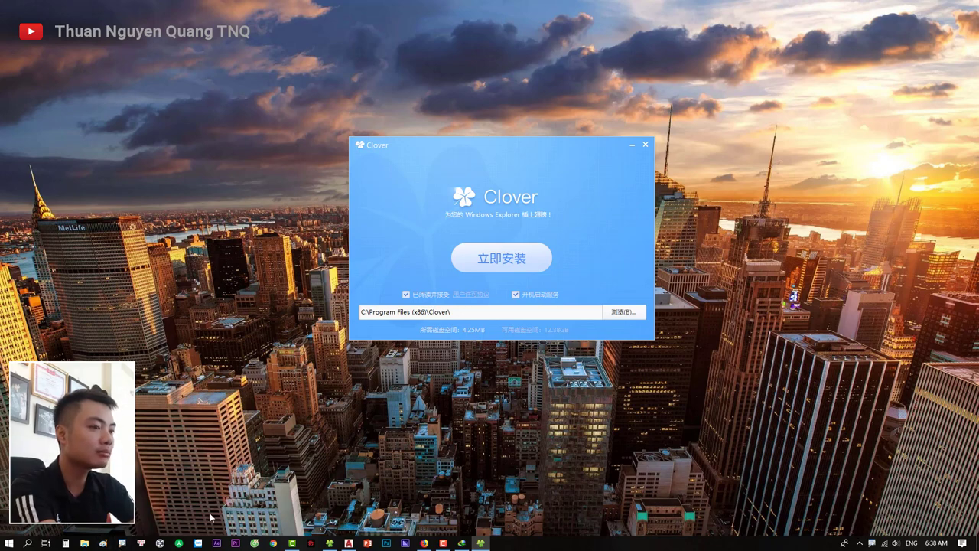
{"action": "left_click", "coordinate": [518, 369]}
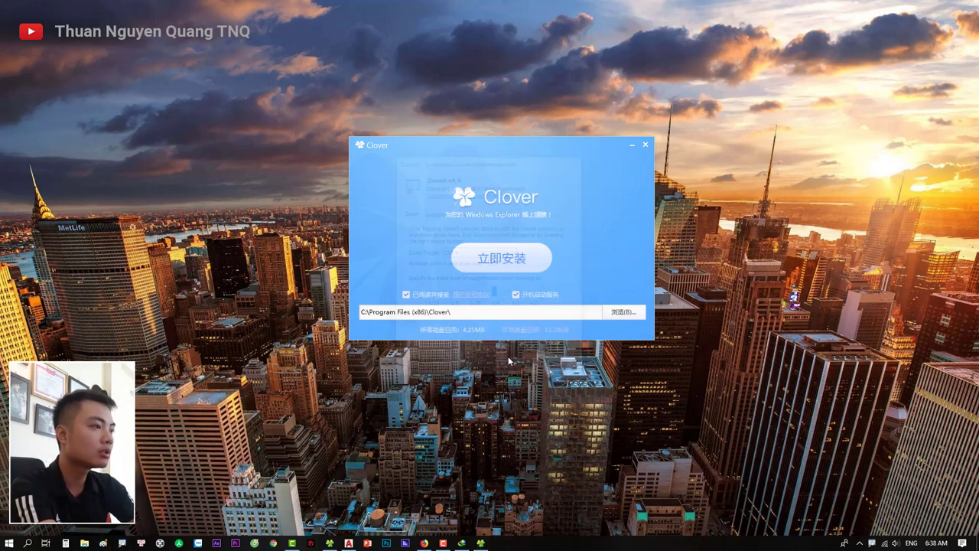
{"action": "key", "text": "ctrl+1"}
{"action": "mouse_move", "coordinate": [751, 353]}
{"action": "left_mouse_down"}
{"action": "mouse_move", "coordinate": [900, 313]}
{"action": "mouse_move", "coordinate": [872, 324]}
{"action": "mouse_move", "coordinate": [853, 488]}
{"action": "left_mouse_up"}
{"action": "key", "text": "Escape"}
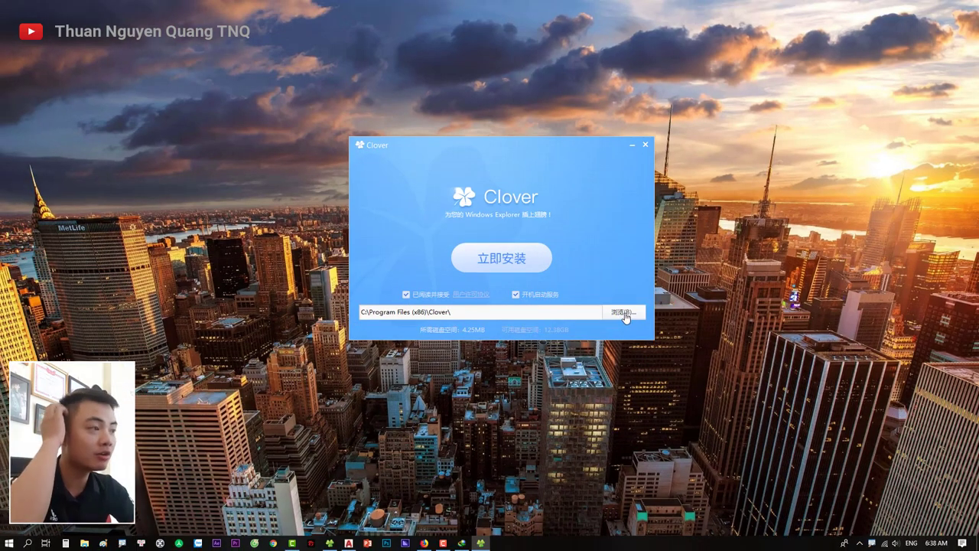
- Magnify the Clover setup window and mark its 立即安装 button with a red rectangle and an arrow
{"action": "key", "text": "ctrl+1"}
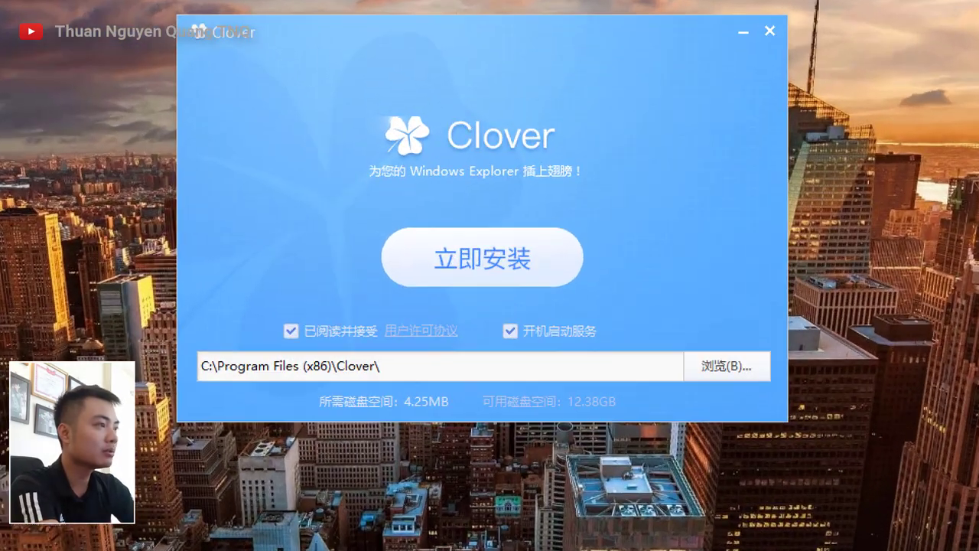
{"action": "left_click_drag", "start_coordinate": [361, 222], "coordinate": [608, 290]}
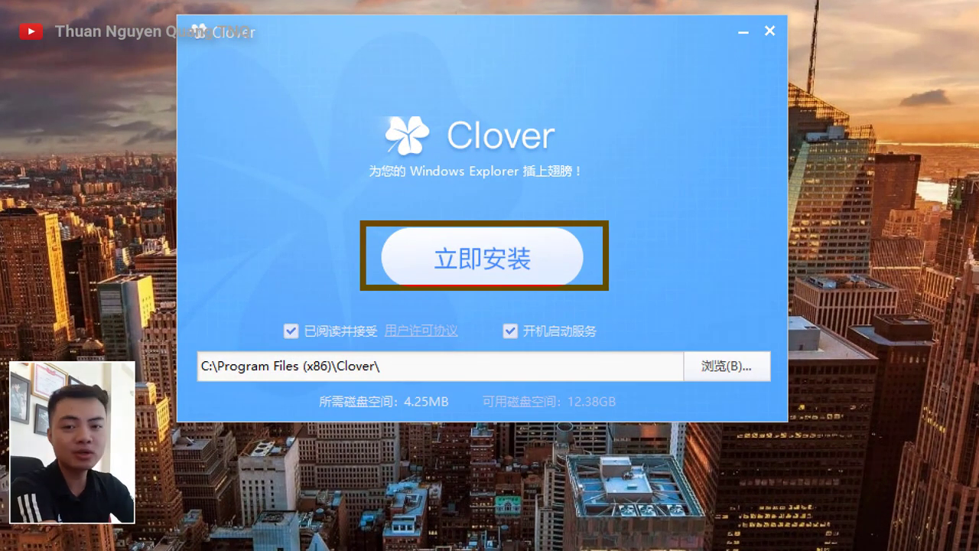
{"action": "mouse_move", "coordinate": [626, 241]}
{"action": "left_mouse_down"}
{"action": "mouse_move", "coordinate": [780, 207]}
{"action": "mouse_move", "coordinate": [832, 162]}
{"action": "left_mouse_up"}
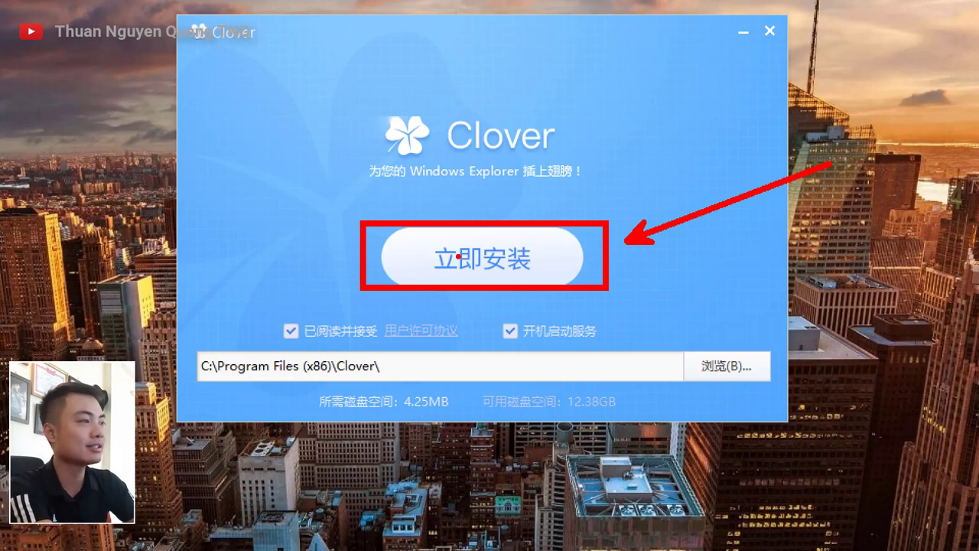
{"action": "key", "text": "Escape"}
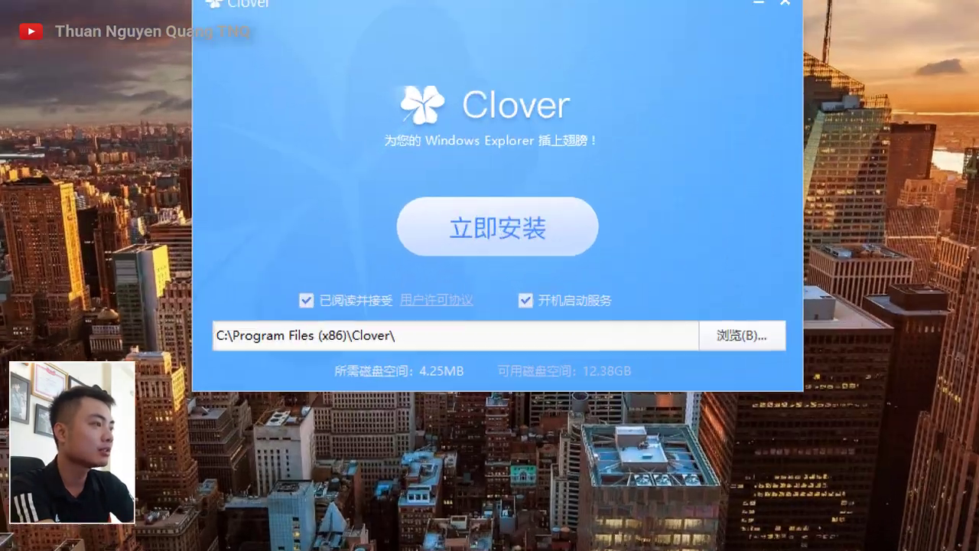
- Frame both setup checkboxes together with one red rectangle and point an arrow at each of them on the magnified view
{"action": "left_click", "coordinate": [299, 289]}
{"action": "left_click_drag", "start_coordinate": [280, 280], "coordinate": [653, 314]}
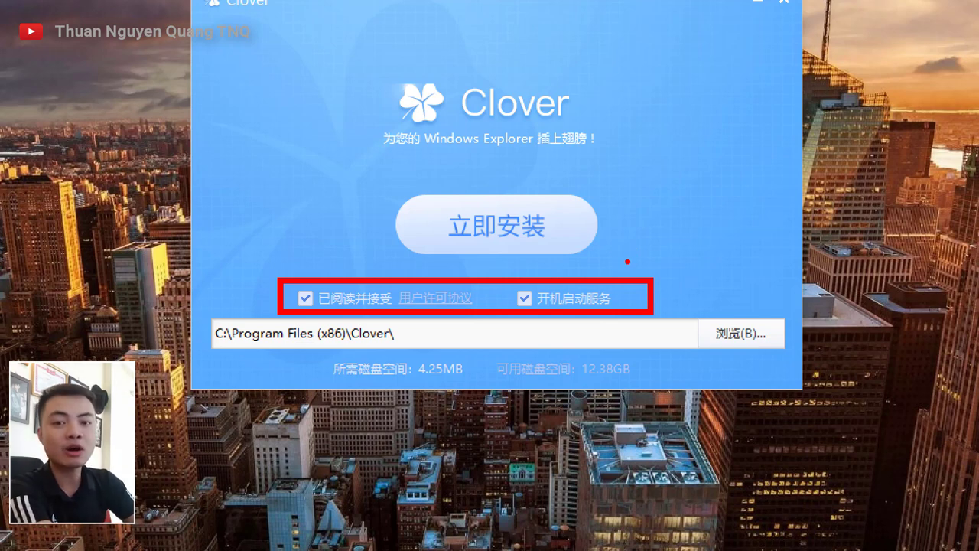
{"action": "left_click_drag", "start_coordinate": [601, 271], "coordinate": [729, 170]}
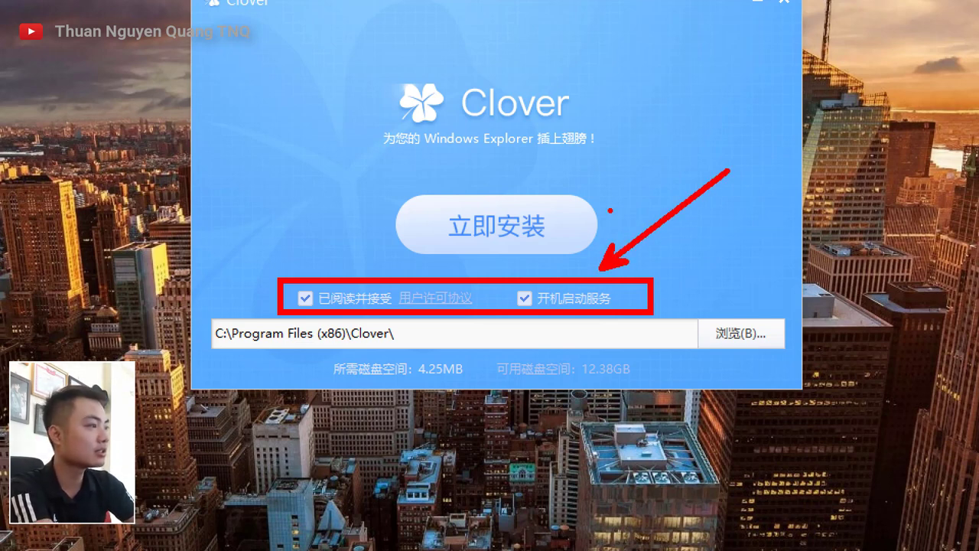
{"action": "mouse_move", "coordinate": [315, 265]}
{"action": "left_mouse_down"}
{"action": "mouse_move", "coordinate": [299, 192]}
{"action": "mouse_move", "coordinate": [257, 114]}
{"action": "left_mouse_up"}
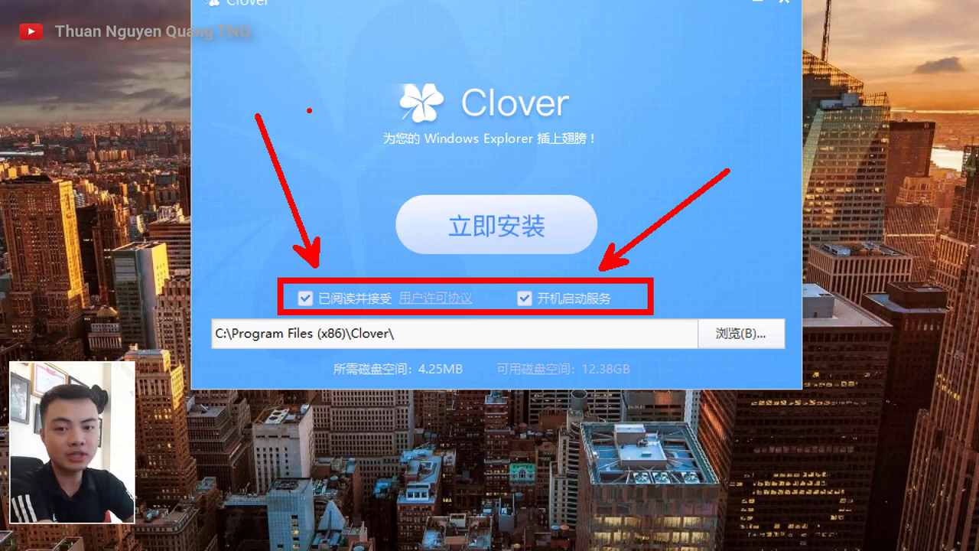
{"action": "key", "text": "Escape"}
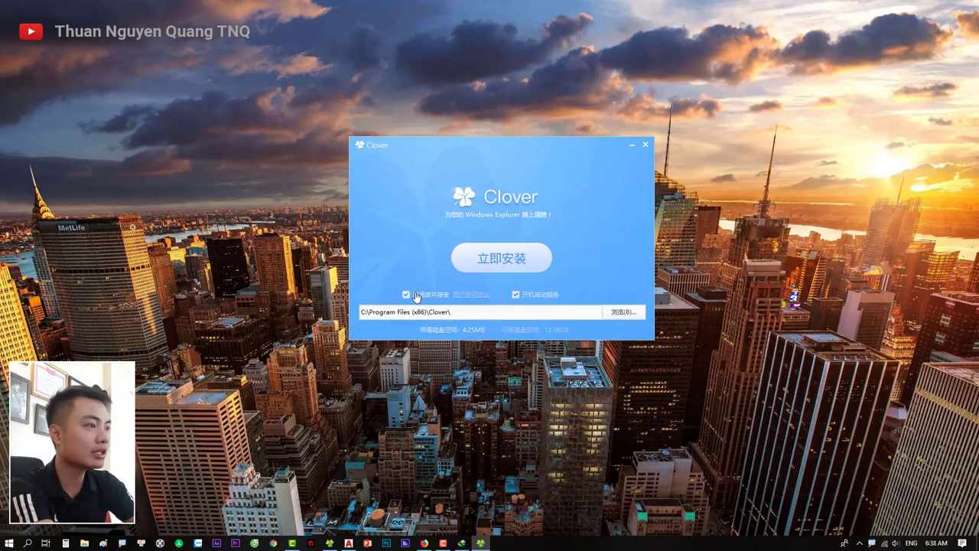
- Magnify the setup window again and frame the licence agreement and 开机启动服务 checkboxes in separate red rectangles
{"action": "key", "text": "ctrl+1"}
{"action": "left_click_drag", "start_coordinate": [357, 282], "coordinate": [532, 316]}
{"action": "left_click_drag", "start_coordinate": [387, 280], "coordinate": [494, 301]}
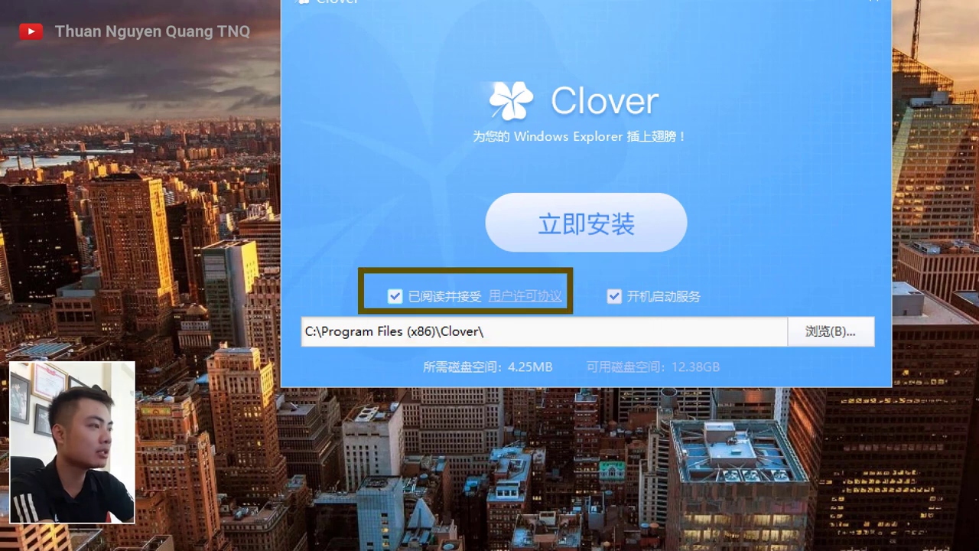
{"action": "mouse_move", "coordinate": [582, 262]}
{"action": "left_mouse_down"}
{"action": "mouse_move", "coordinate": [697, 298]}
{"action": "mouse_move", "coordinate": [786, 310]}
{"action": "left_mouse_up"}
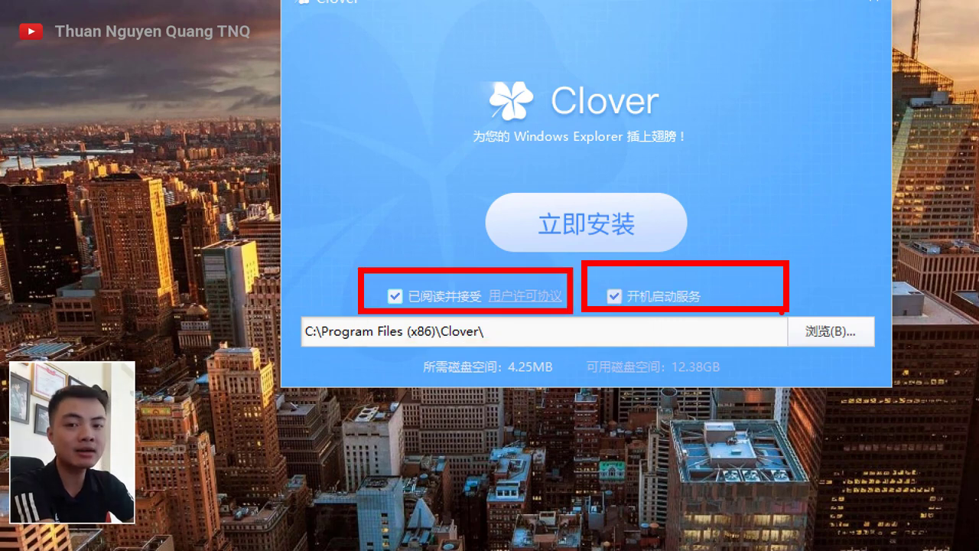
{"action": "mouse_move", "coordinate": [754, 272]}
{"action": "left_mouse_down"}
{"action": "mouse_move", "coordinate": [778, 302]}
{"action": "mouse_move", "coordinate": [787, 279]}
{"action": "left_mouse_up"}
{"action": "mouse_move", "coordinate": [482, 281]}
{"action": "left_mouse_down"}
{"action": "mouse_move", "coordinate": [511, 307]}
{"action": "mouse_move", "coordinate": [488, 307]}
{"action": "left_mouse_up"}
{"action": "key", "text": "Escape"}
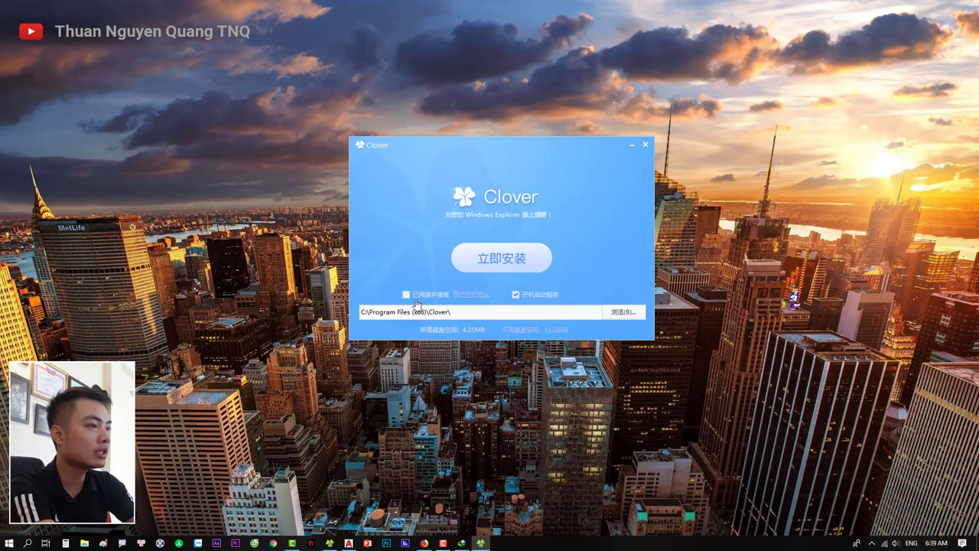
- Install Clover into C:\Program Files (x86)\Clover\ and launch it once the setup finishes
{"action": "left_click", "coordinate": [524, 265]}
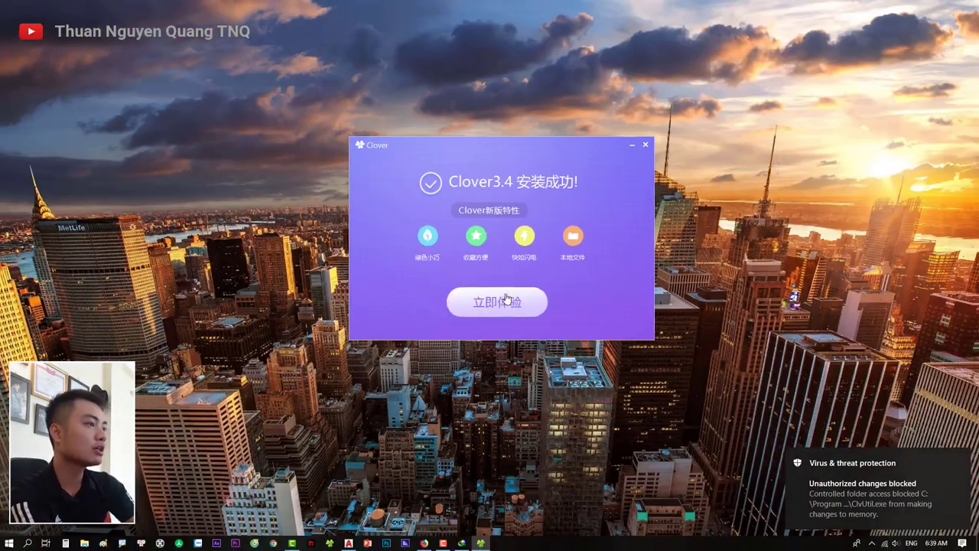
{"action": "left_click", "coordinate": [497, 300]}
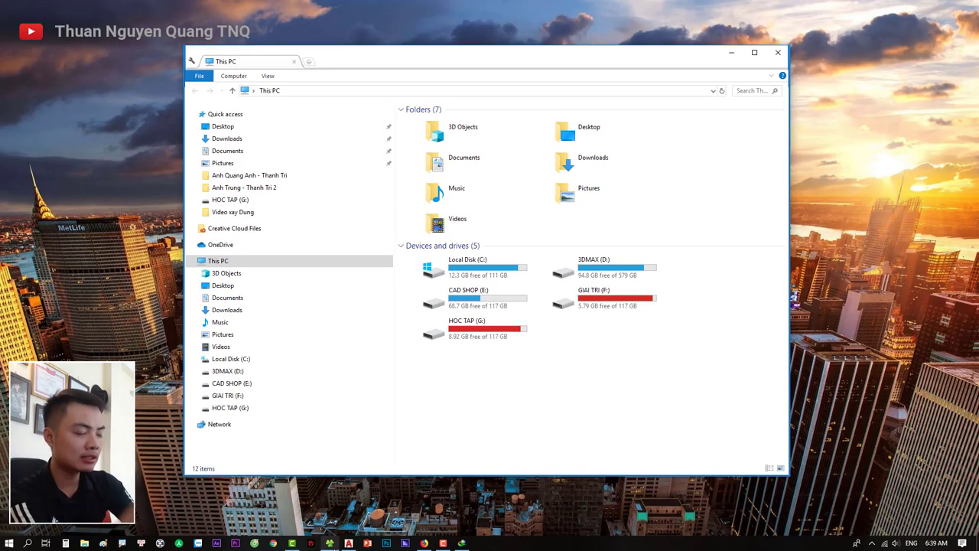
{"action": "mouse_move", "coordinate": [329, 534]}
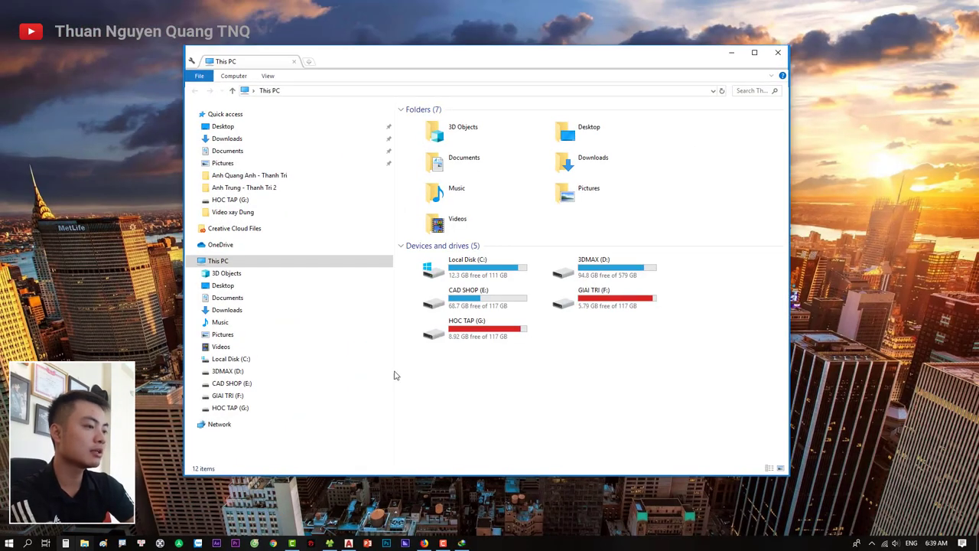
- Close the Clover window, reopen Clover at This PC, and close it again
{"action": "left_click", "coordinate": [777, 52]}
{"action": "left_click", "coordinate": [569, 308]}
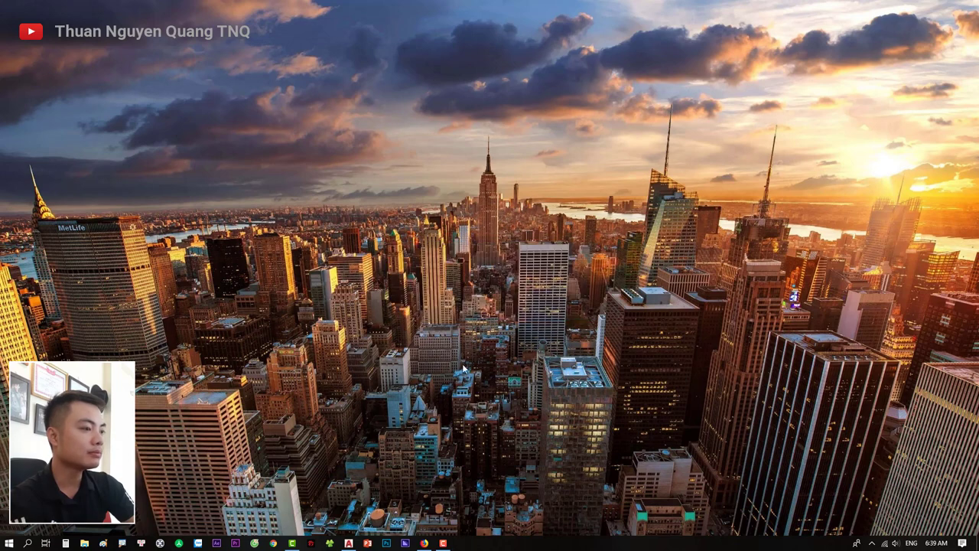
{"action": "left_click", "coordinate": [333, 544]}
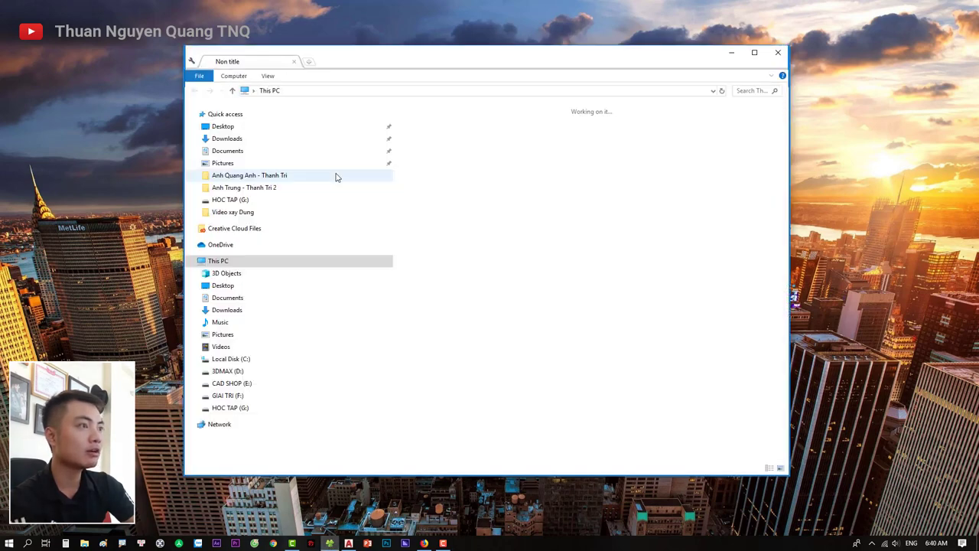
{"action": "left_click", "coordinate": [778, 55]}
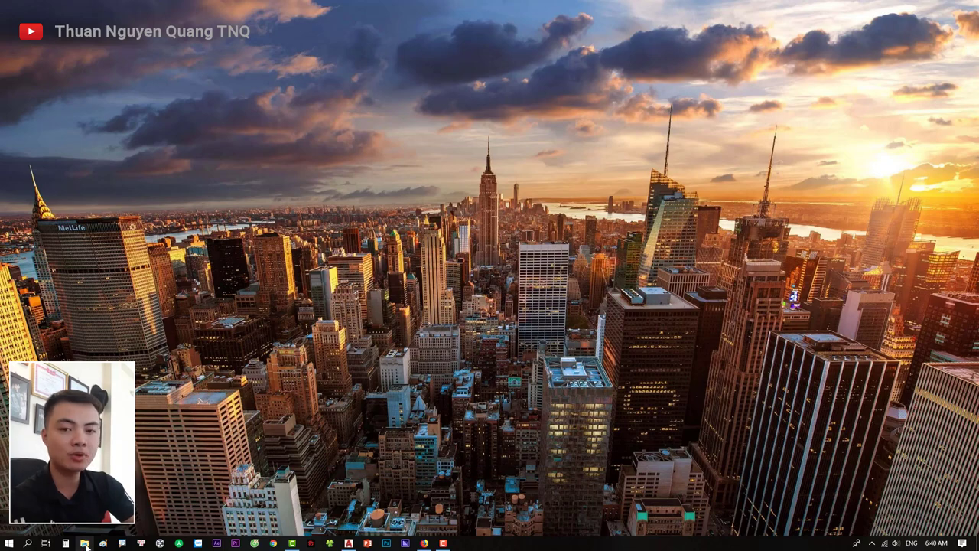
- Open File Explorer in a tabbed Clover window and add four new This PC tabs
{"action": "left_click", "coordinate": [85, 543]}
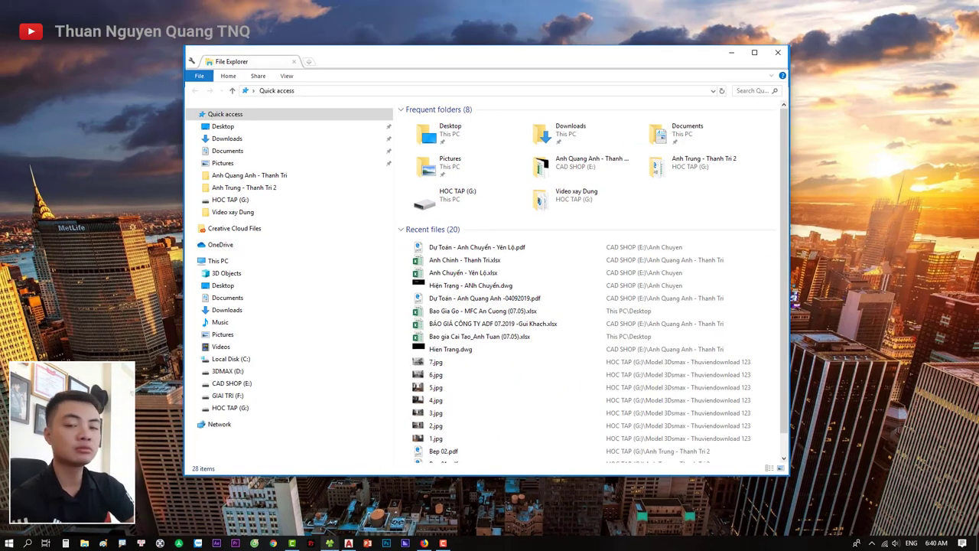
{"action": "mouse_move", "coordinate": [331, 544]}
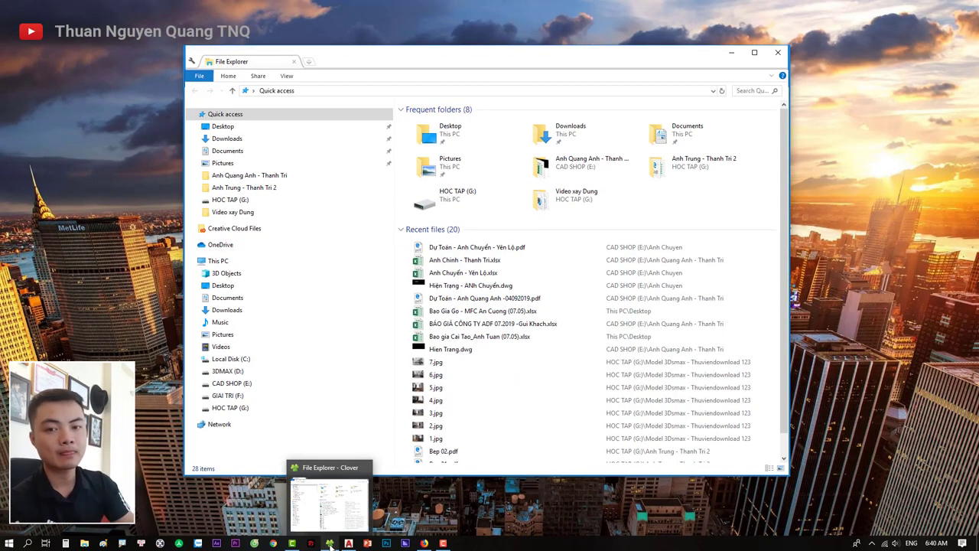
{"action": "left_click", "coordinate": [309, 62]}
{"action": "left_click", "coordinate": [409, 63]}
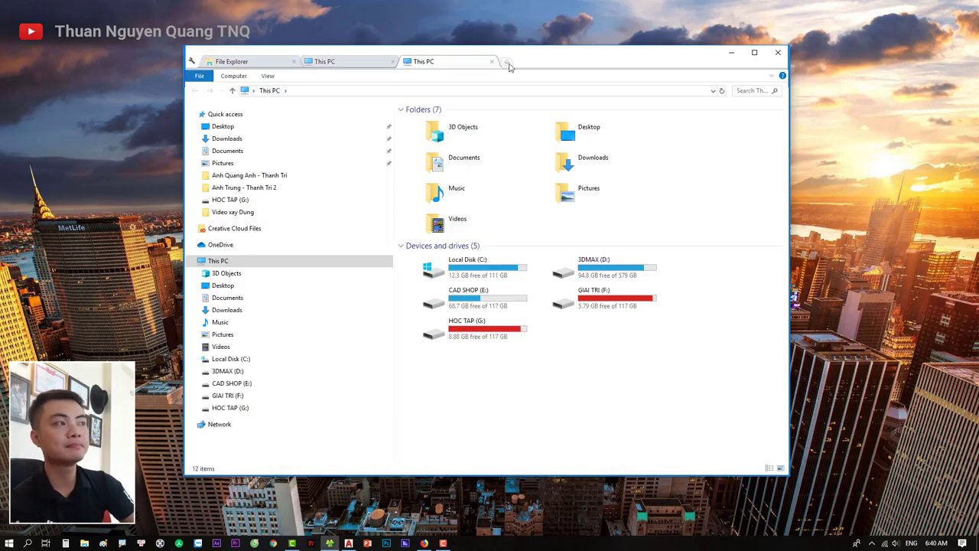
{"action": "left_click", "coordinate": [508, 63]}
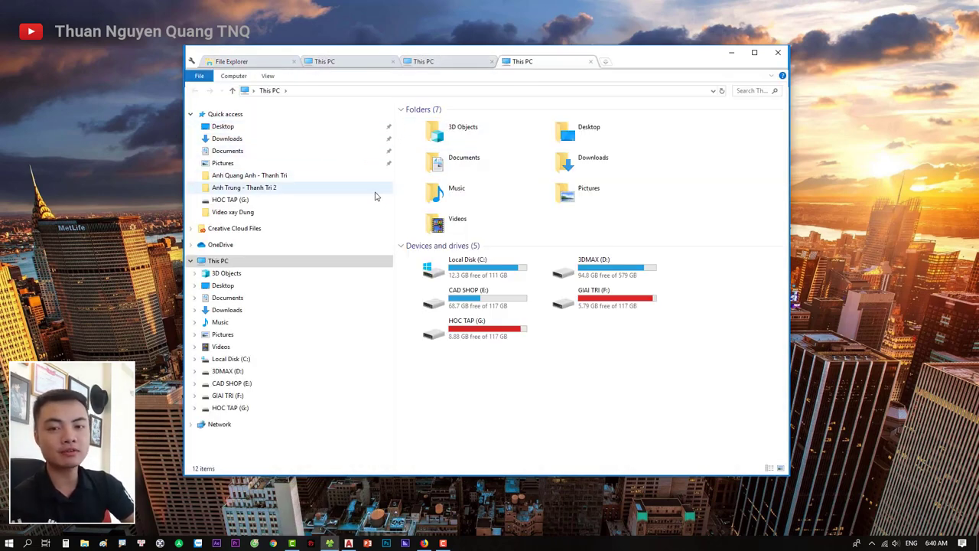
{"action": "left_click", "coordinate": [605, 61]}
- Move the tabbed Clover window around the desktop and close it with all its tabs
{"action": "left_click_drag", "start_coordinate": [694, 62], "coordinate": [634, 73]}
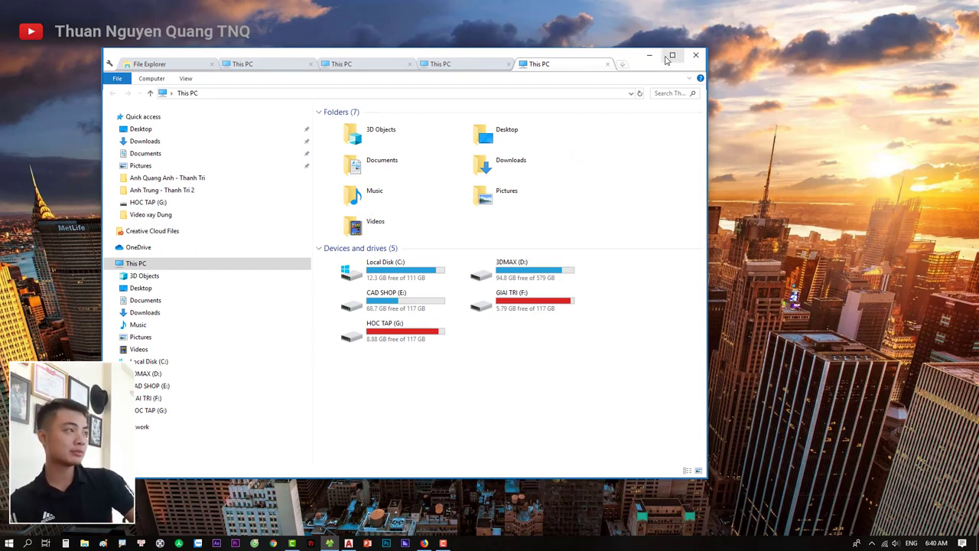
{"action": "left_click_drag", "start_coordinate": [590, 61], "coordinate": [657, 49]}
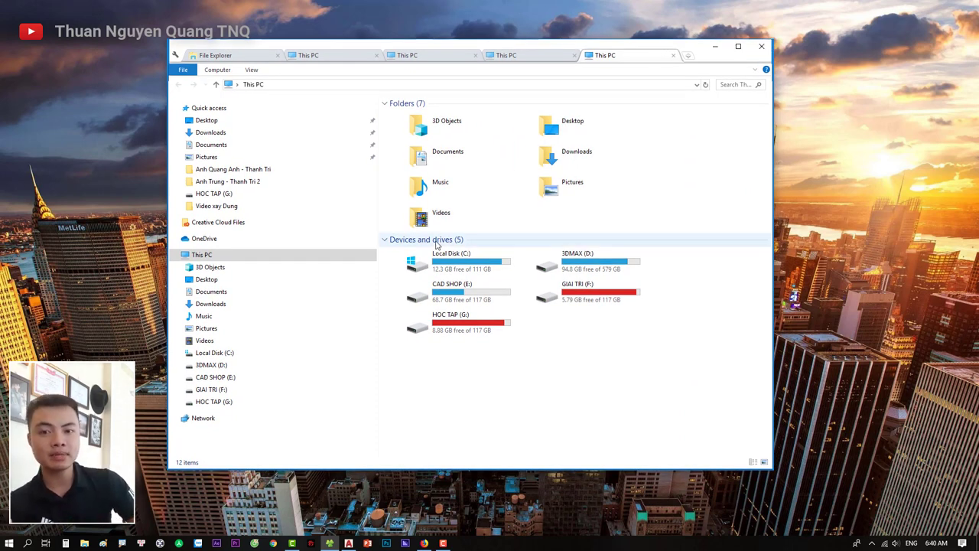
{"action": "left_click", "coordinate": [767, 48]}
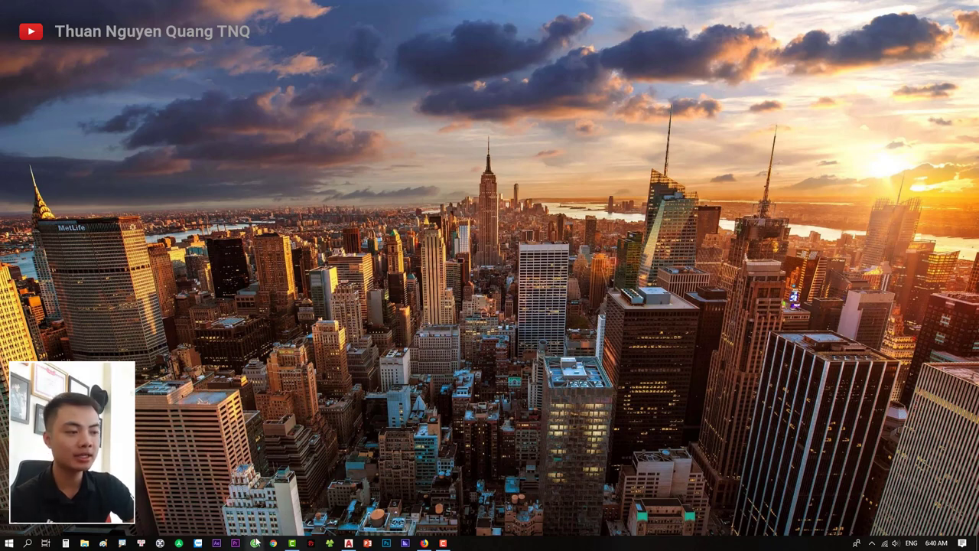
- Switch to Firefox and bring up the first open YouTube channel tab
{"action": "mouse_move", "coordinate": [425, 543]}
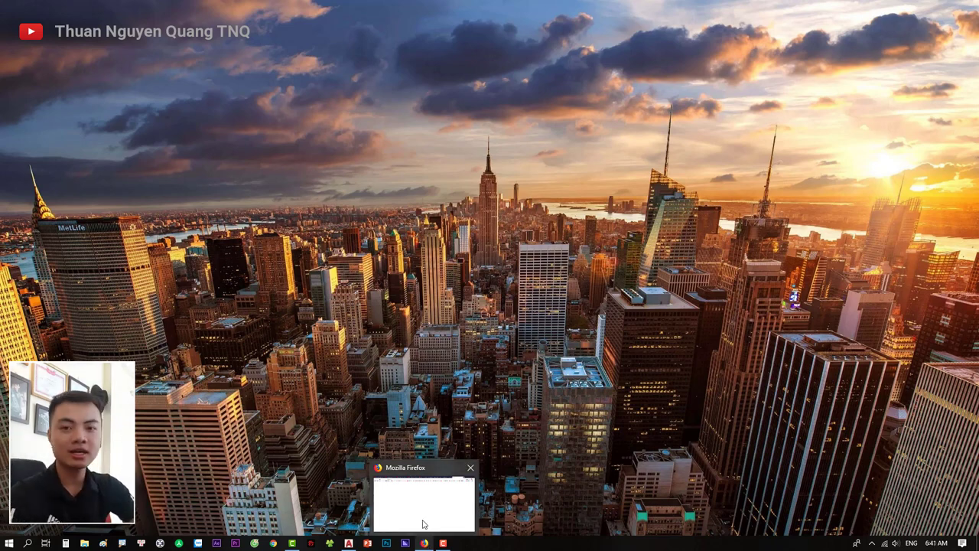
{"action": "left_click", "coordinate": [422, 539]}
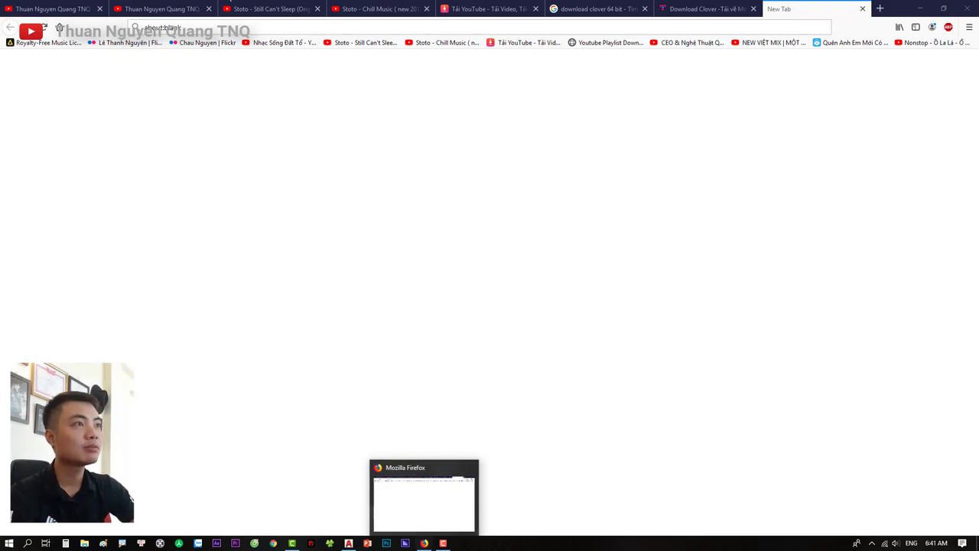
{"action": "left_click", "coordinate": [423, 540]}
{"action": "left_click", "coordinate": [423, 540]}
{"action": "left_click", "coordinate": [64, 8]}
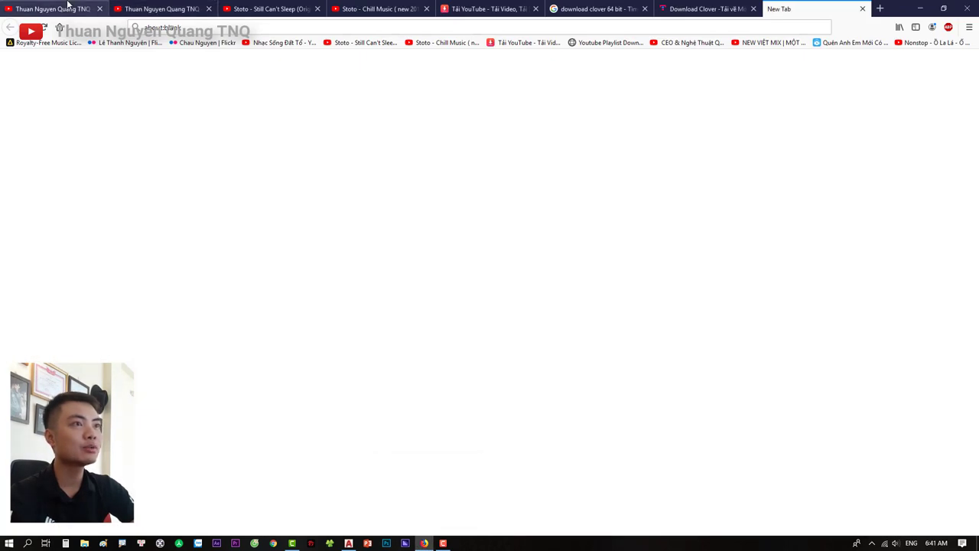